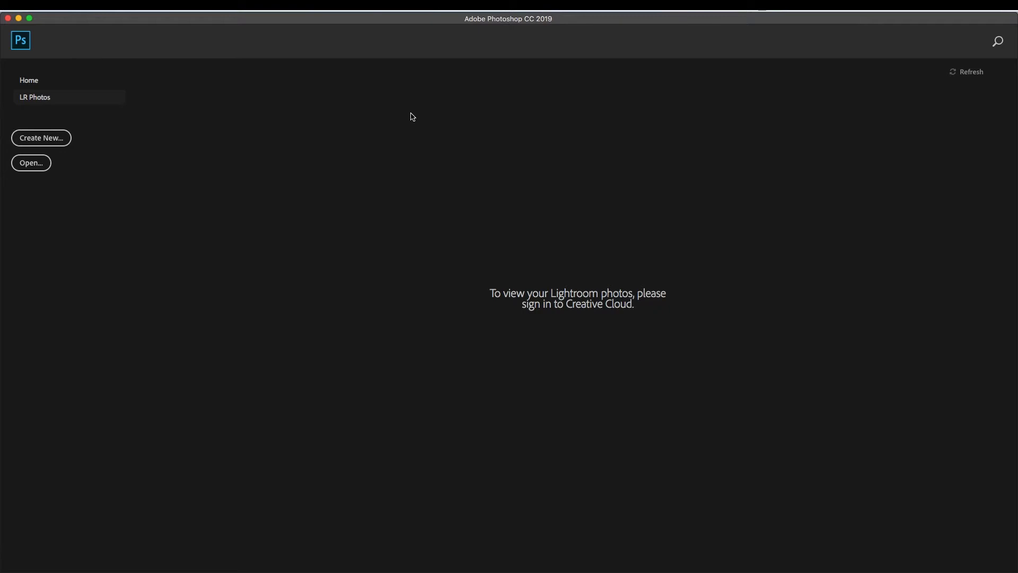
# Start a new document and name it Sample Cricut Template
pyautogui.click(46, 144)
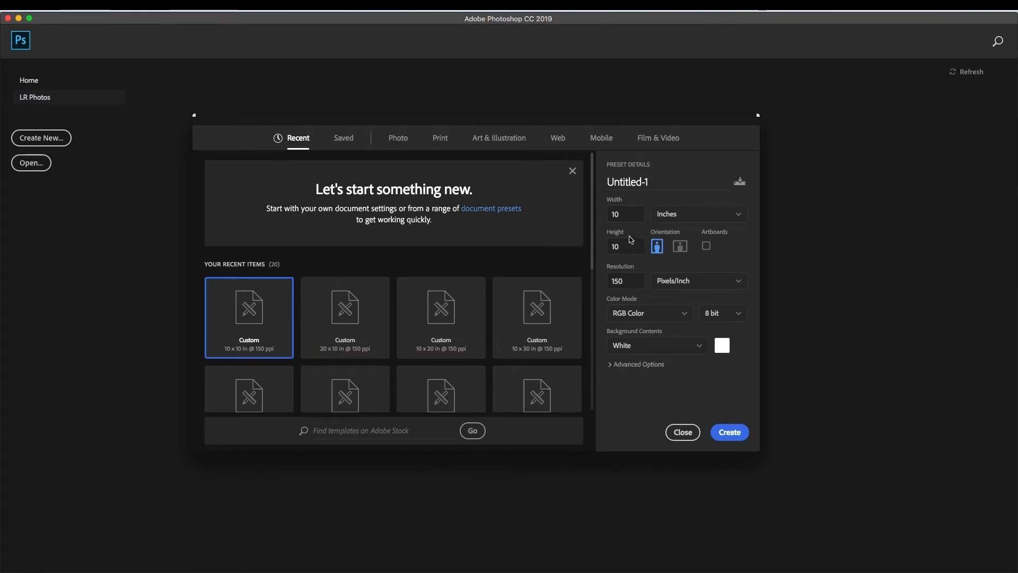
pyautogui.click(626, 215)
pyautogui.moveTo(646, 181); pyautogui.dragTo(579, 182)
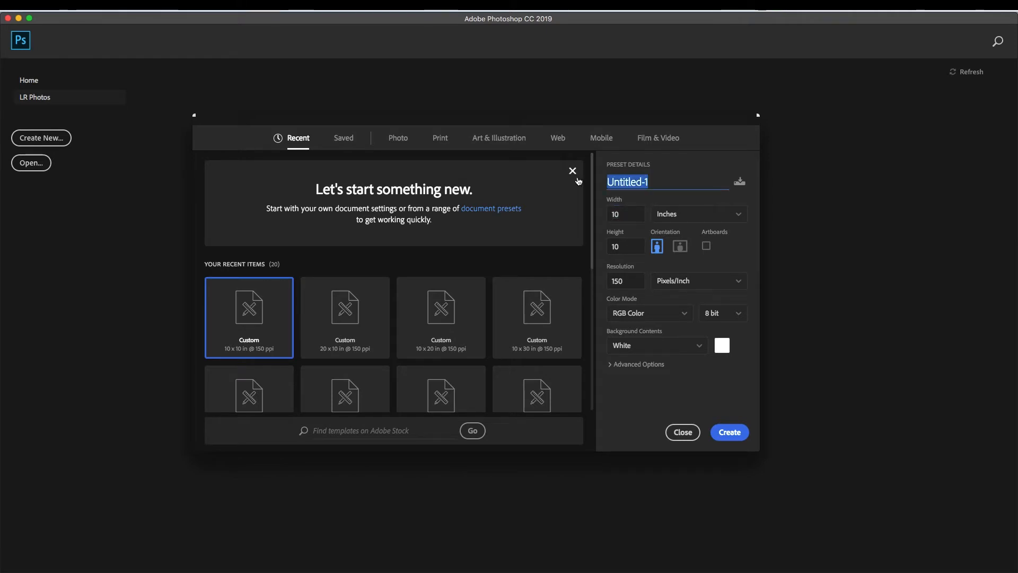
pyautogui.write('sa')
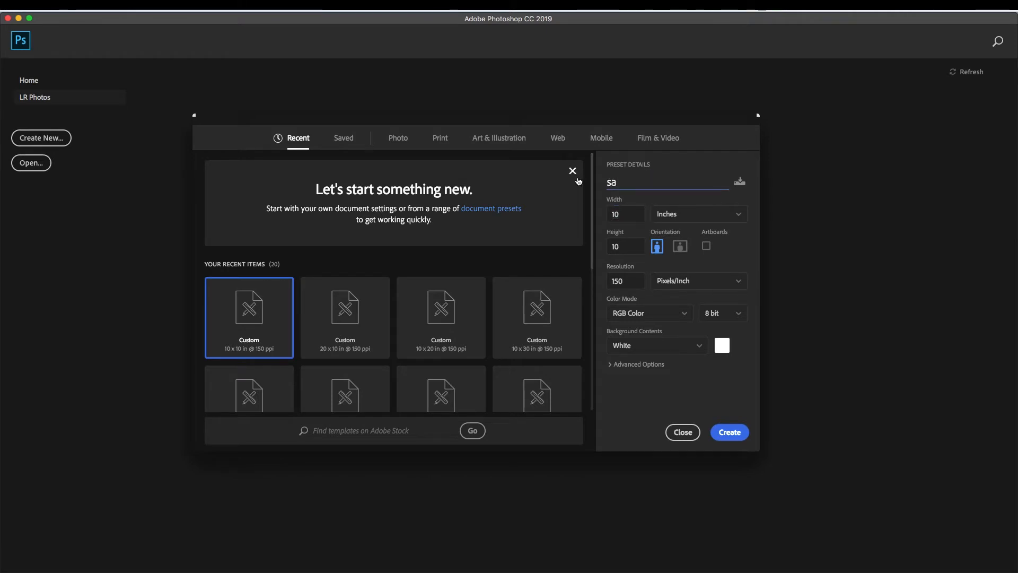
pyautogui.write('Sample ')
pyautogui.write('Cric')
pyautogui.write('u')
pyautogui.write('t')
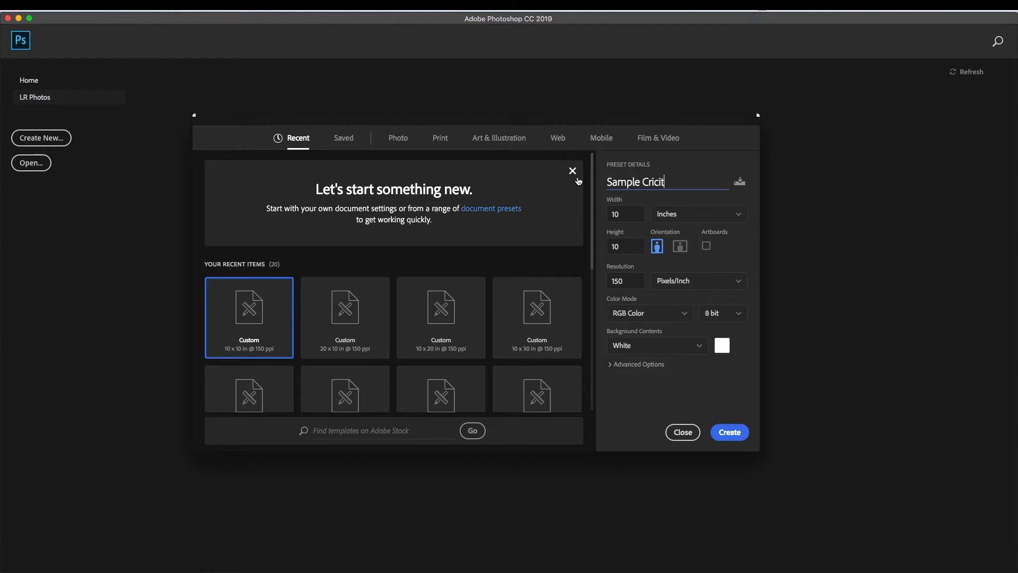
pyautogui.write(' Template')
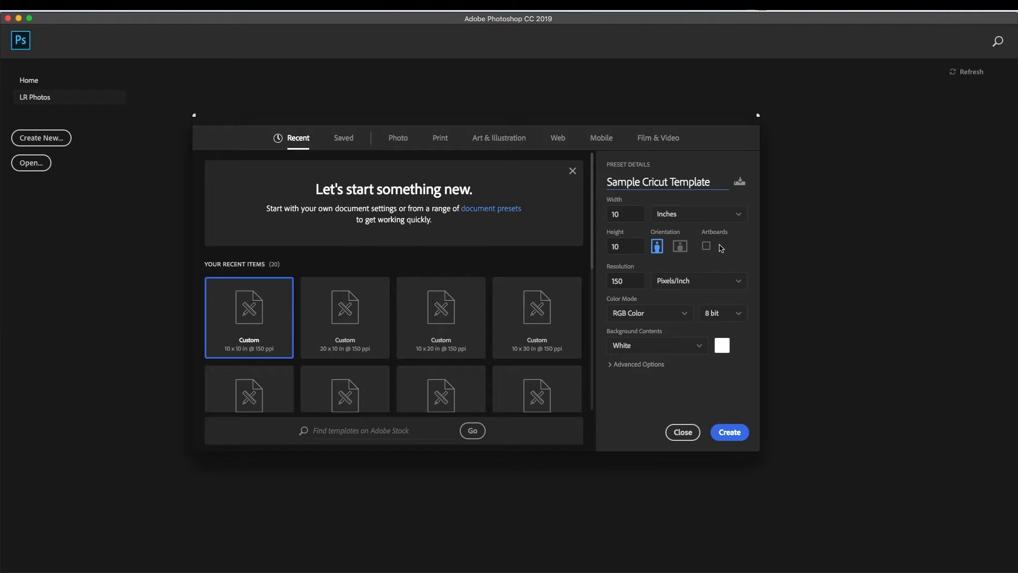
# Create the document at 10 x 10 inches and 150 pixels/inch, in RGB Color with a white background
pyautogui.doubleClick(634, 281)
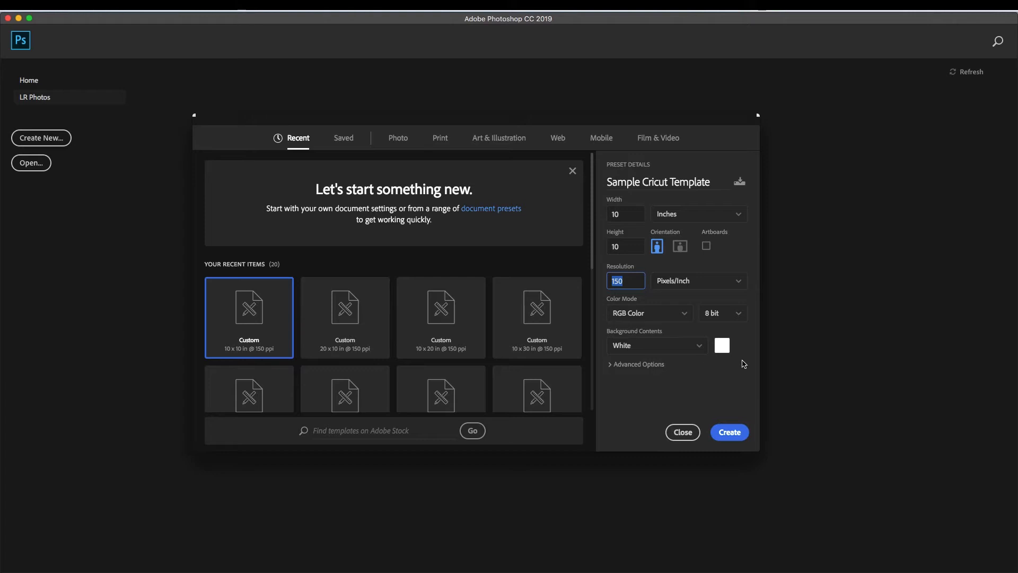
pyautogui.click(609, 365)
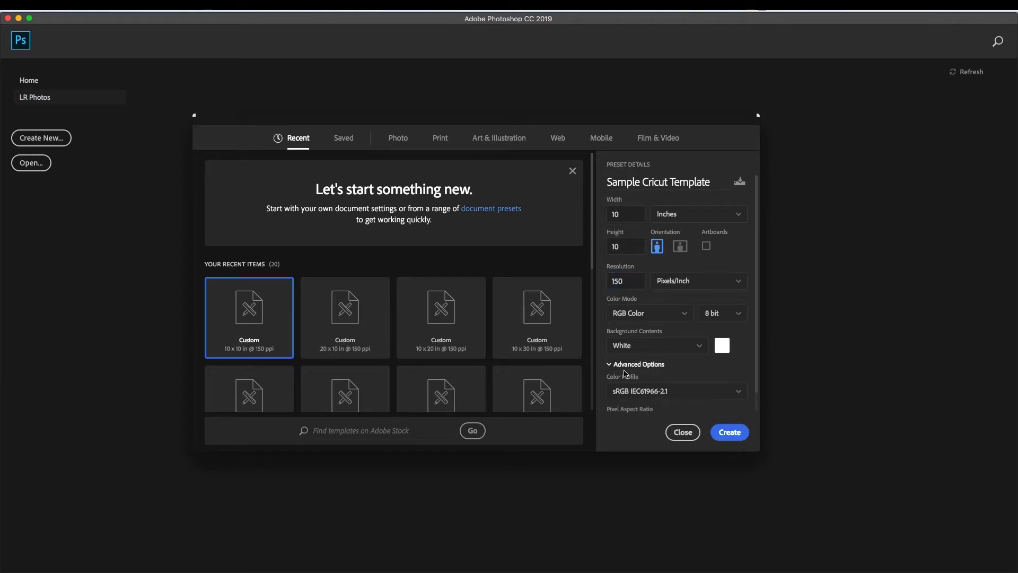
pyautogui.click(623, 365)
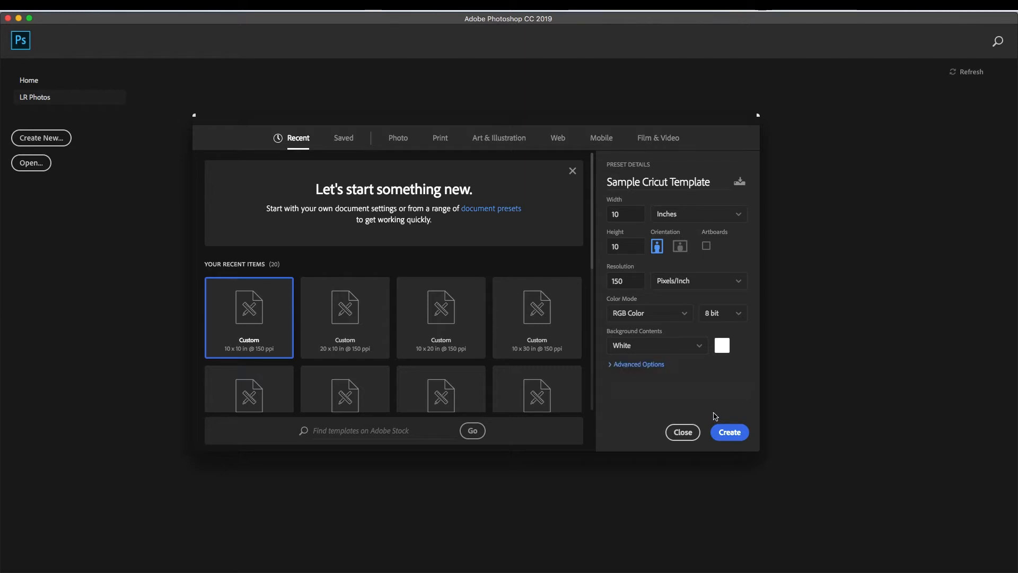
pyautogui.click(740, 436)
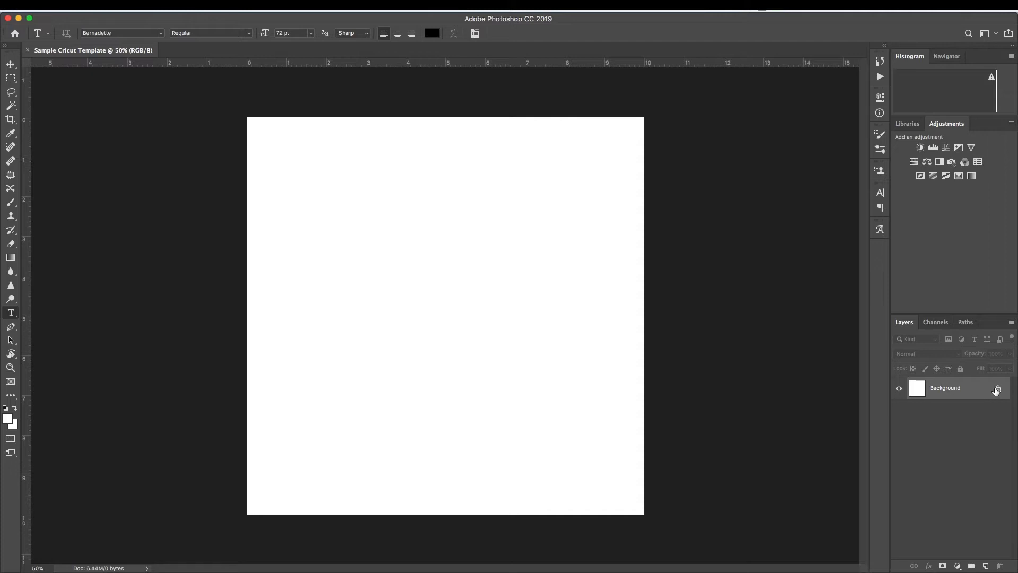
# Unlock the white background layer and hide it
pyautogui.click(991, 390)
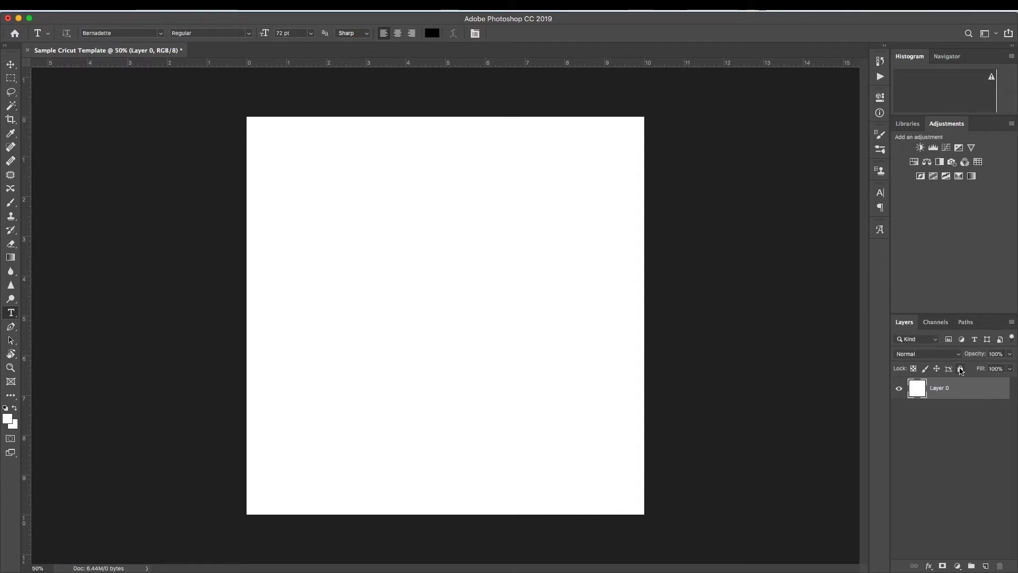
pyautogui.click(960, 368)
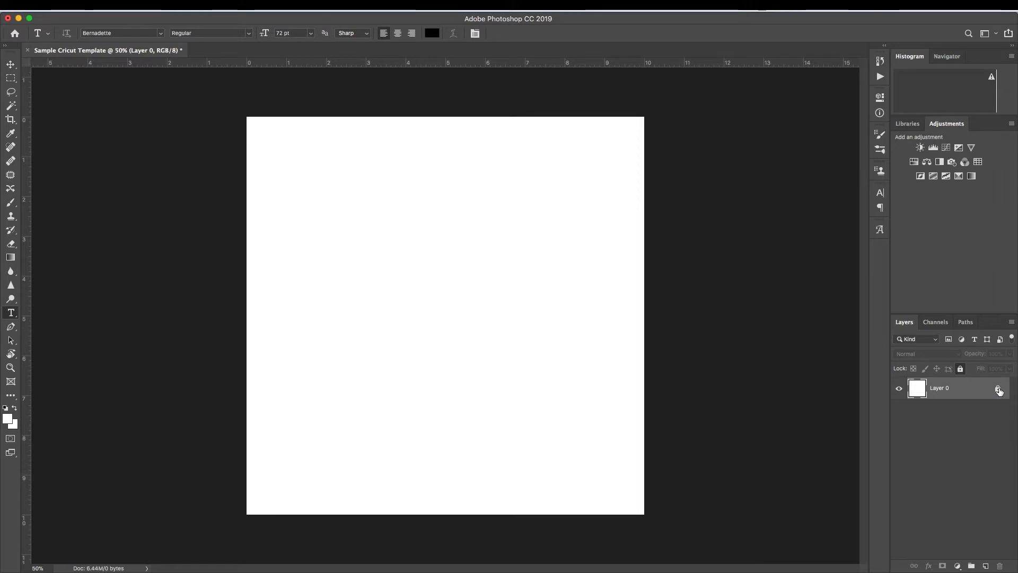
pyautogui.click(999, 391)
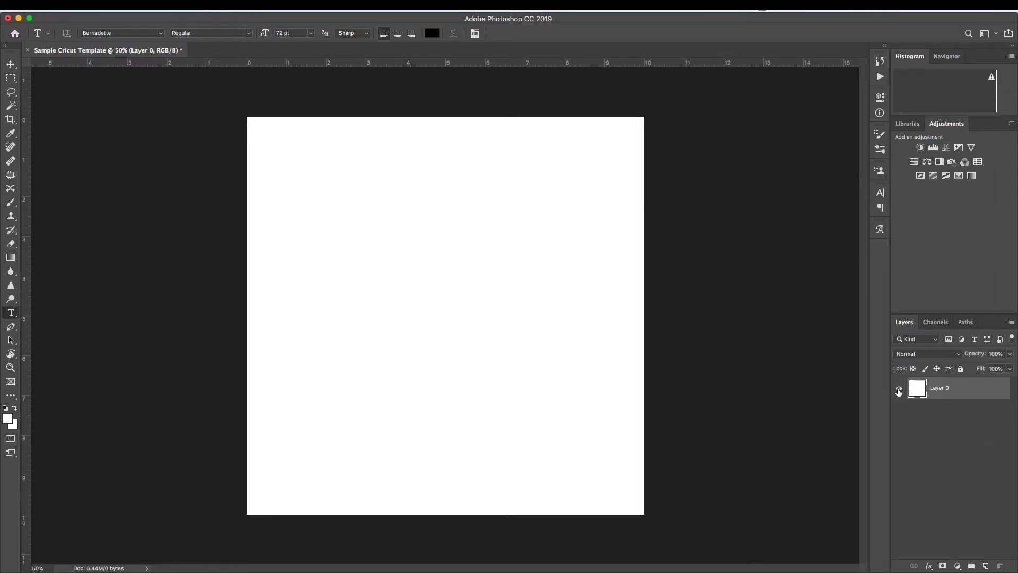
pyautogui.click(898, 391)
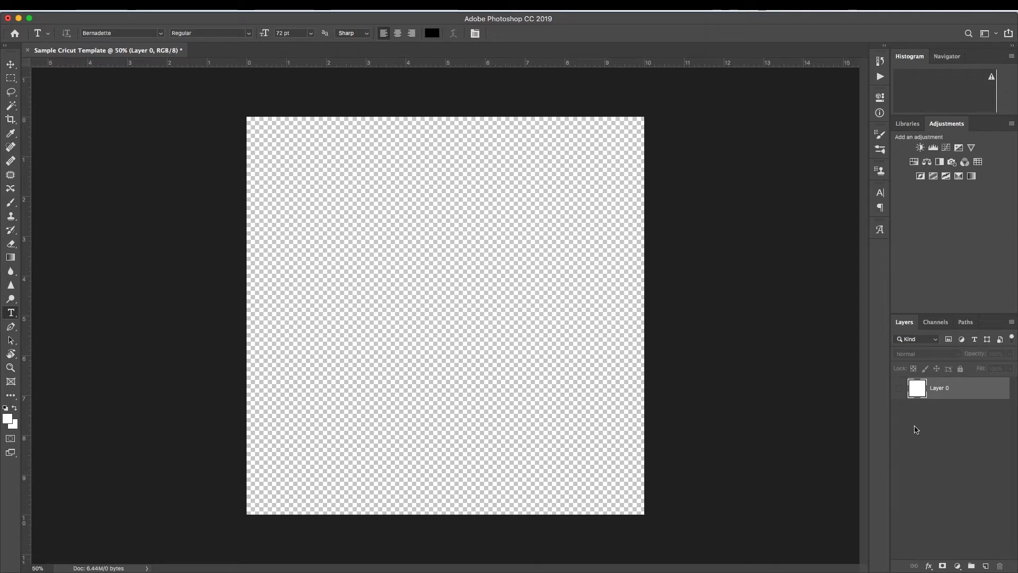
pyautogui.click(900, 391)
pyautogui.click(900, 391)
pyautogui.click(899, 391)
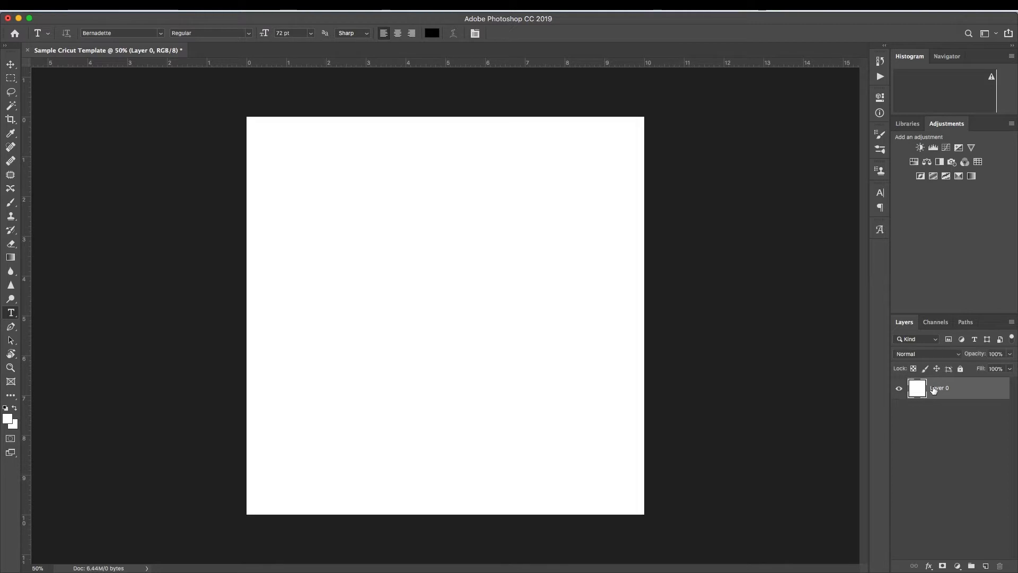
pyautogui.click(899, 391)
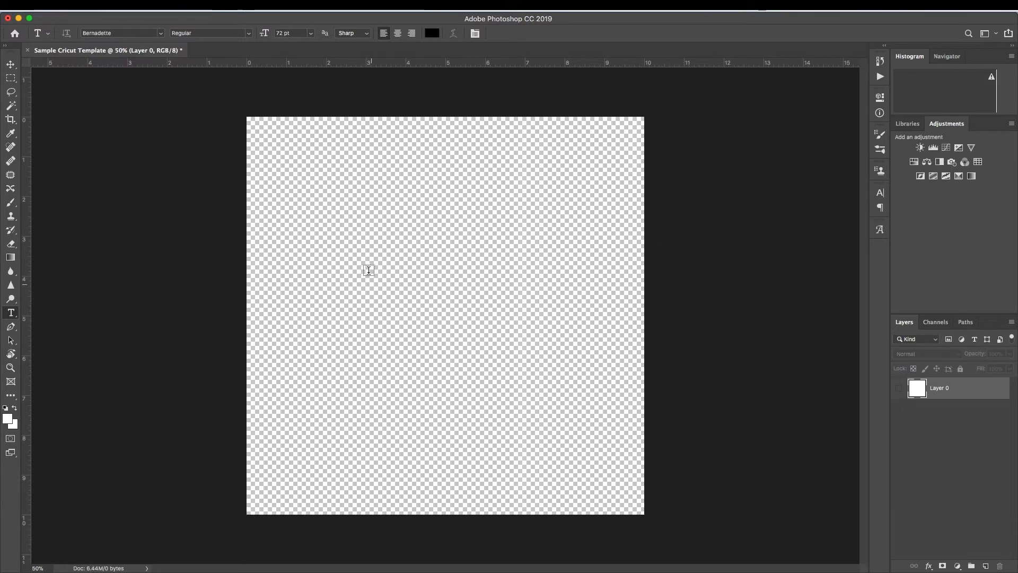
# Add the text "2020" to the canvas in the Bernadette font at 72 pt
pyautogui.click(368, 269)
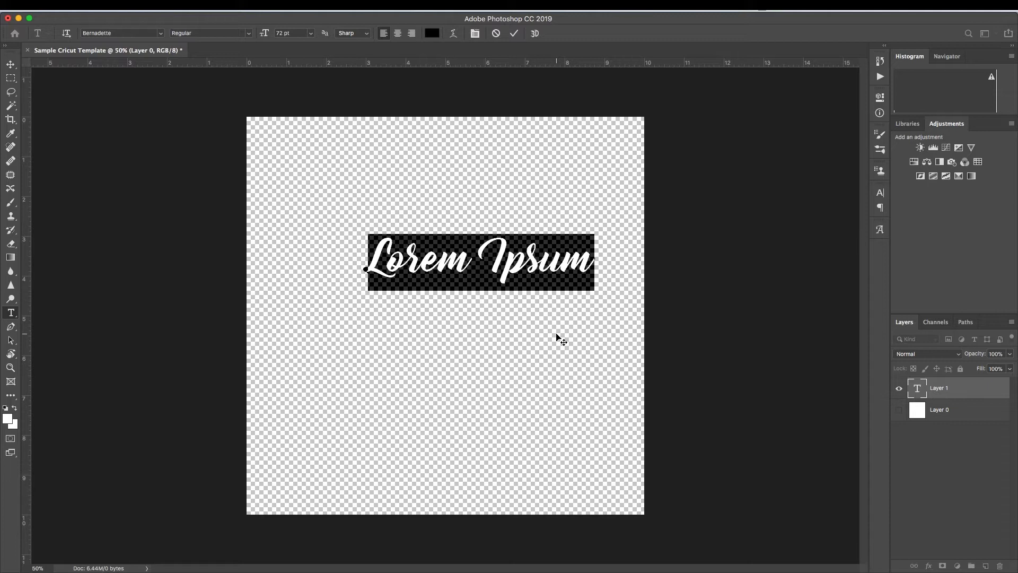
pyautogui.write('202')
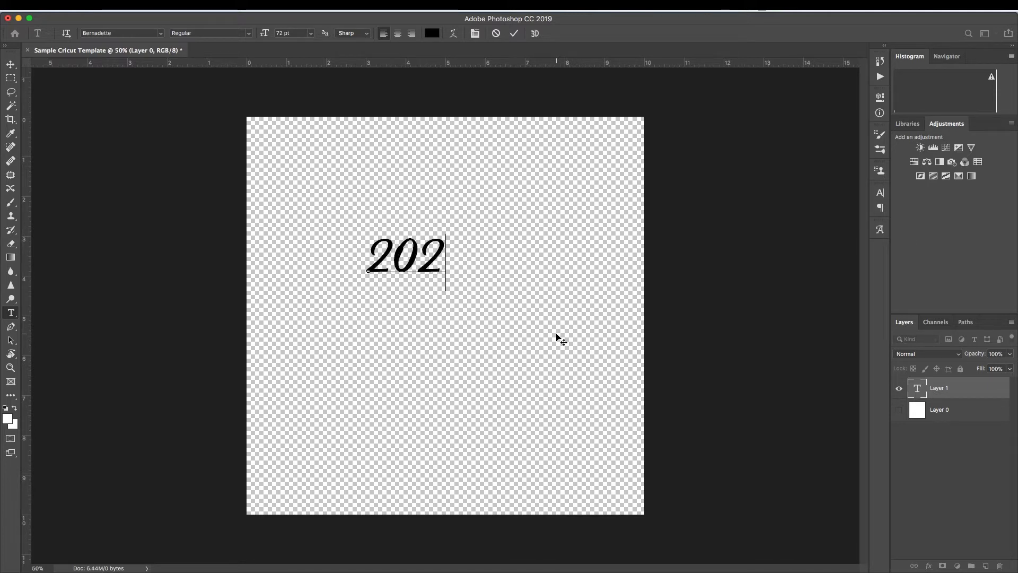
pyautogui.write('0')
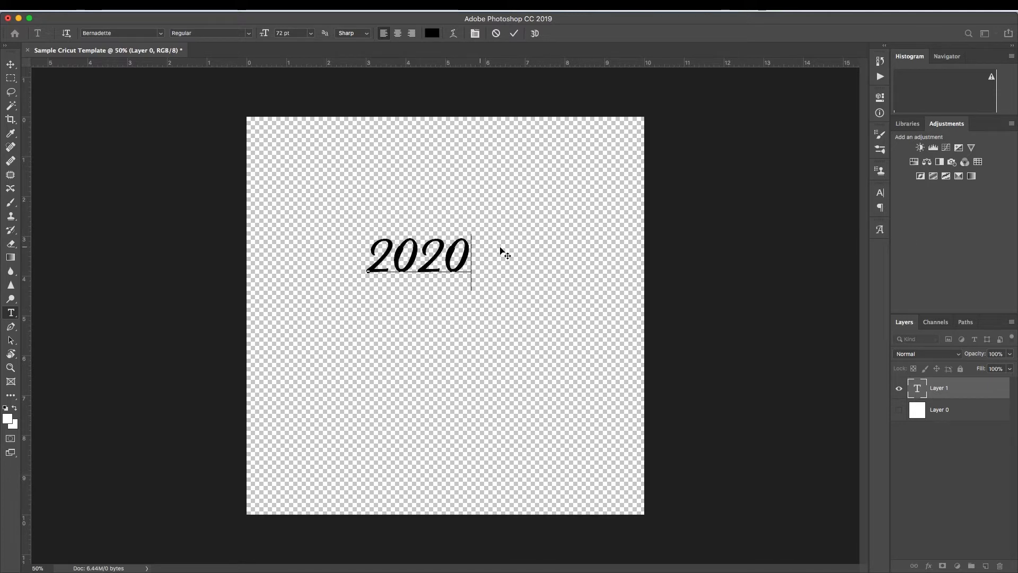
pyautogui.press('Escape')
# Scale the 2020 text up proportionally to about 334% and position it centrally across the canvas
pyautogui.press('v')
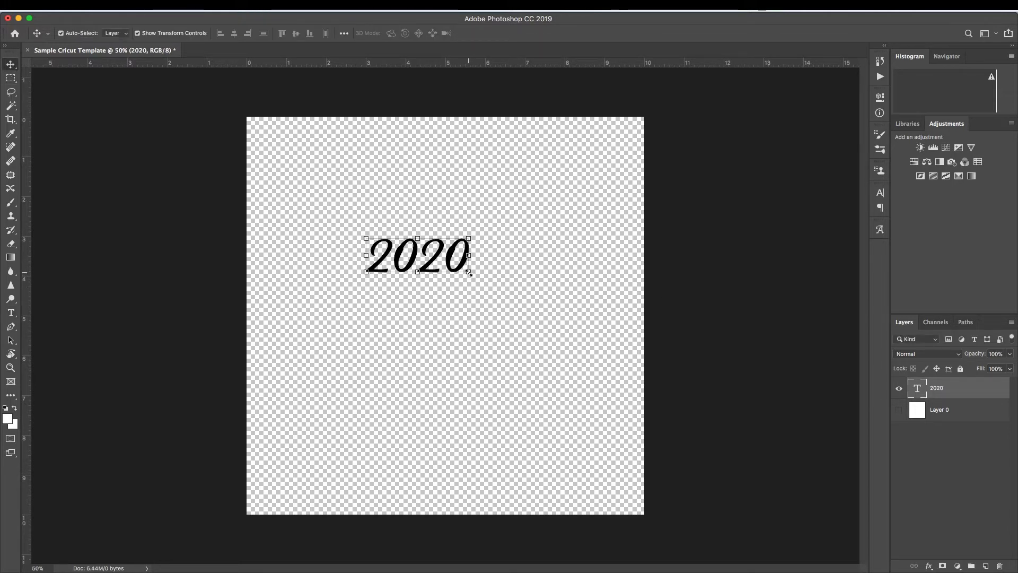
pyautogui.click(469, 272)
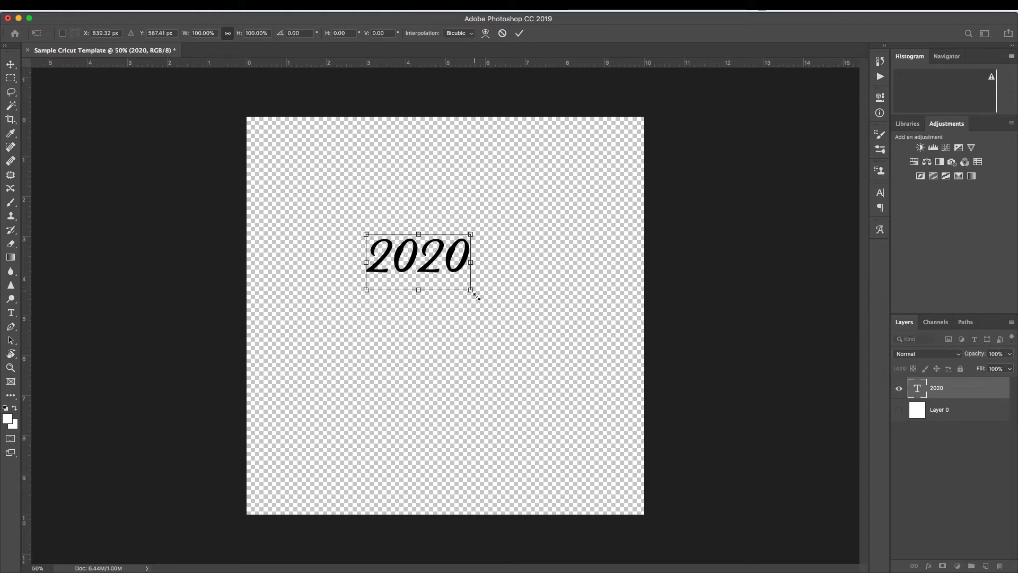
pyautogui.moveTo(472, 291); pyautogui.dragTo(484, 306)
pyautogui.moveTo(449, 263); pyautogui.dragTo(476, 269)
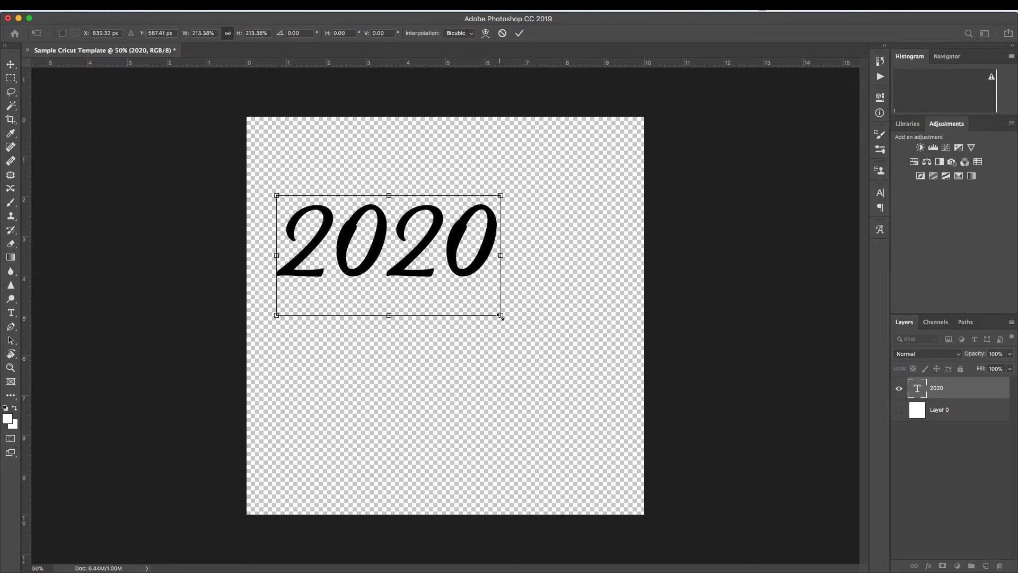
pyautogui.moveTo(502, 316); pyautogui.dragTo(520, 328)
pyautogui.moveTo(472, 271); pyautogui.dragTo(562, 328)
pyautogui.moveTo(603, 391); pyautogui.dragTo(620, 404)
pyautogui.moveTo(565, 339)
pyautogui.mouseDown()
pyautogui.moveTo(558, 368)
pyautogui.moveTo(565, 347)
pyautogui.mouseUp()
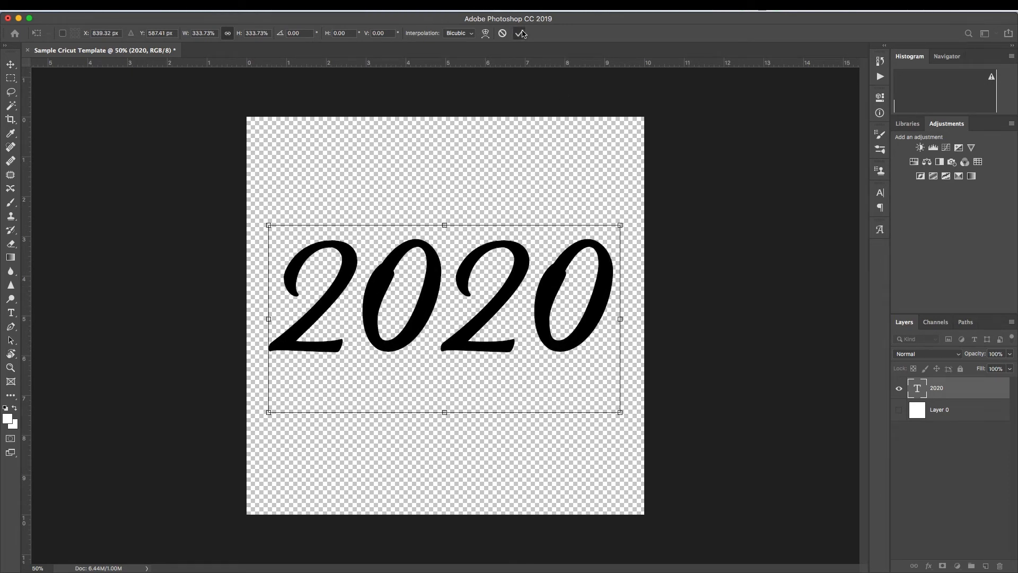
pyautogui.click(519, 33)
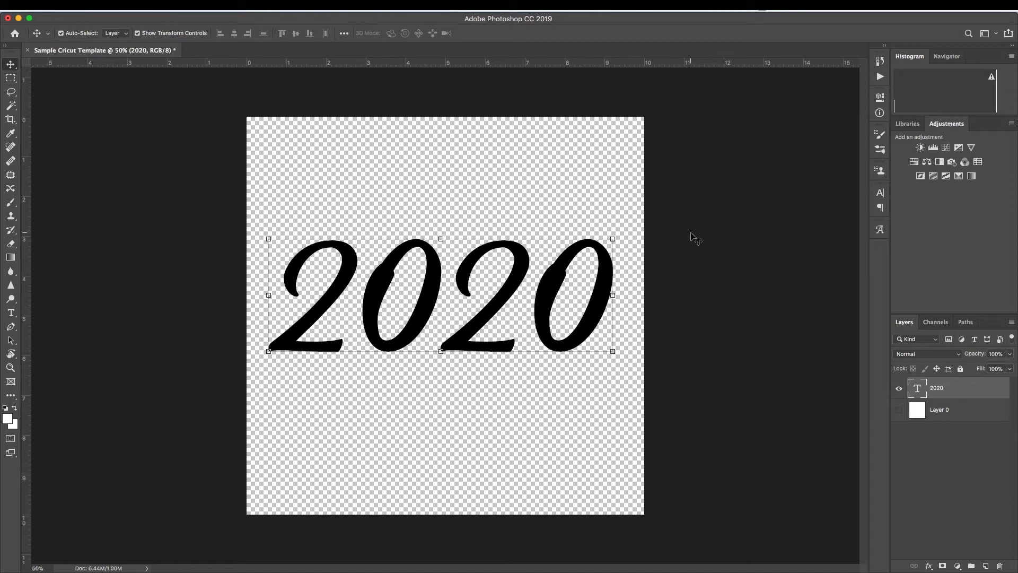
# Deselect the text and preview it against the white layer, leaving that layer hidden
pyautogui.click(742, 271)
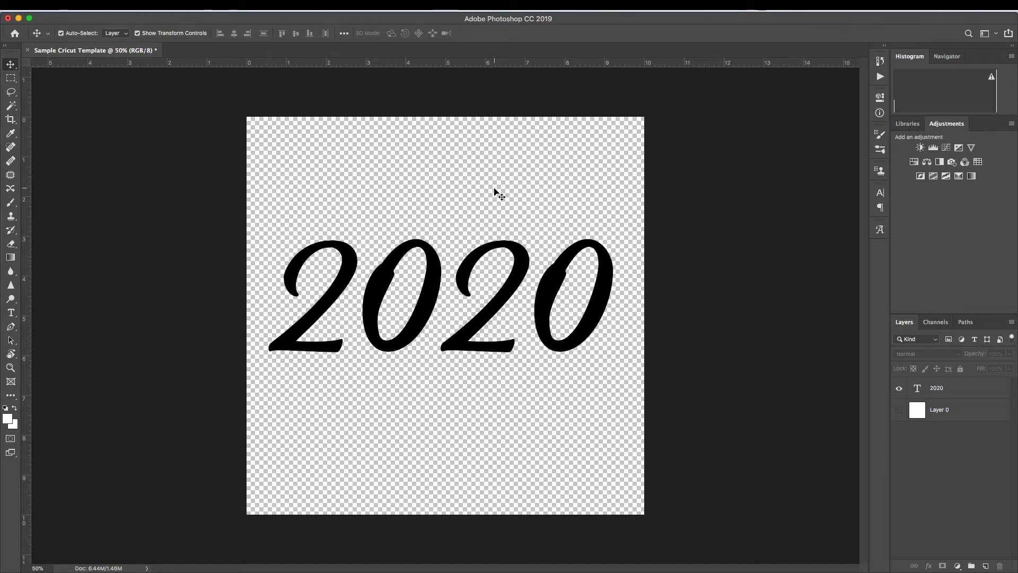
pyautogui.click(900, 410)
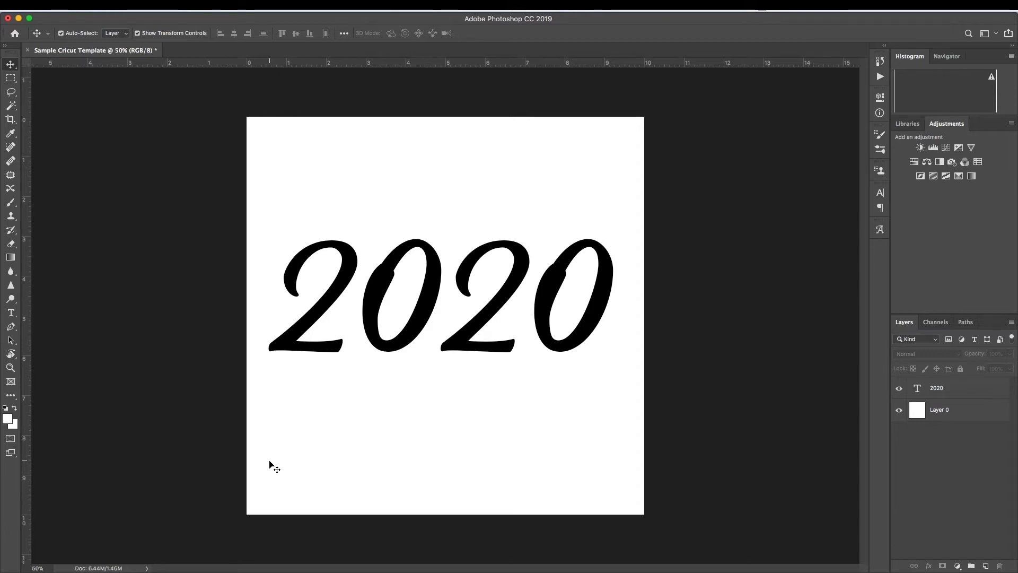
pyautogui.click(899, 411)
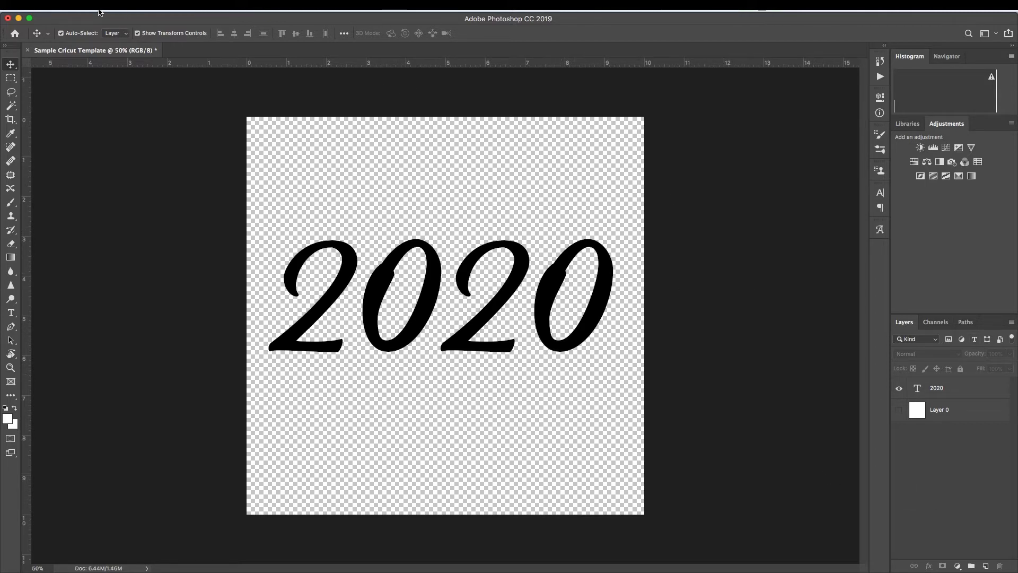
# Save the artwork as Sample Cricut Template.png in the Names folder, replacing the existing file and using medium file size
pyautogui.click(99, 11)
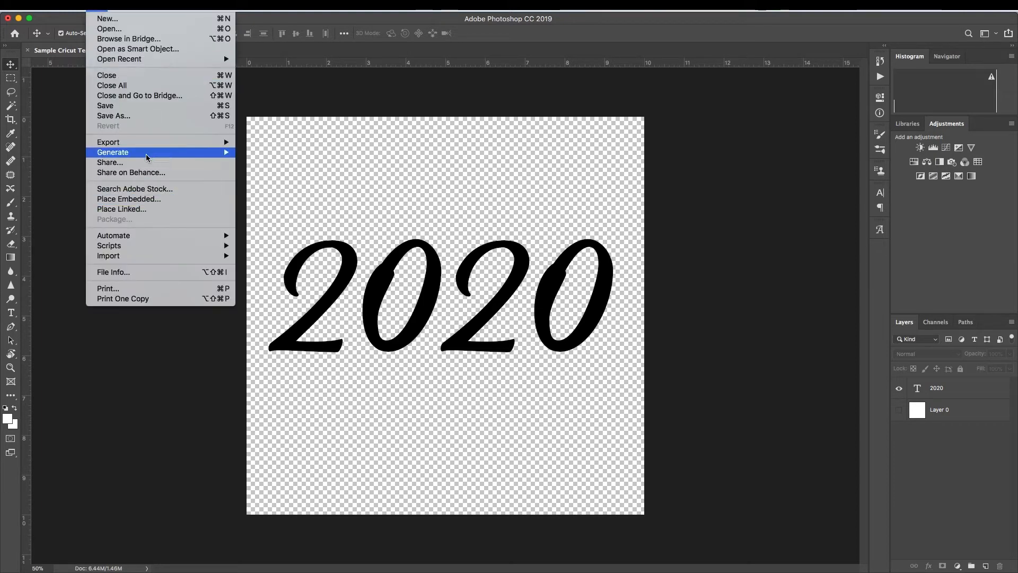
pyautogui.click(147, 116)
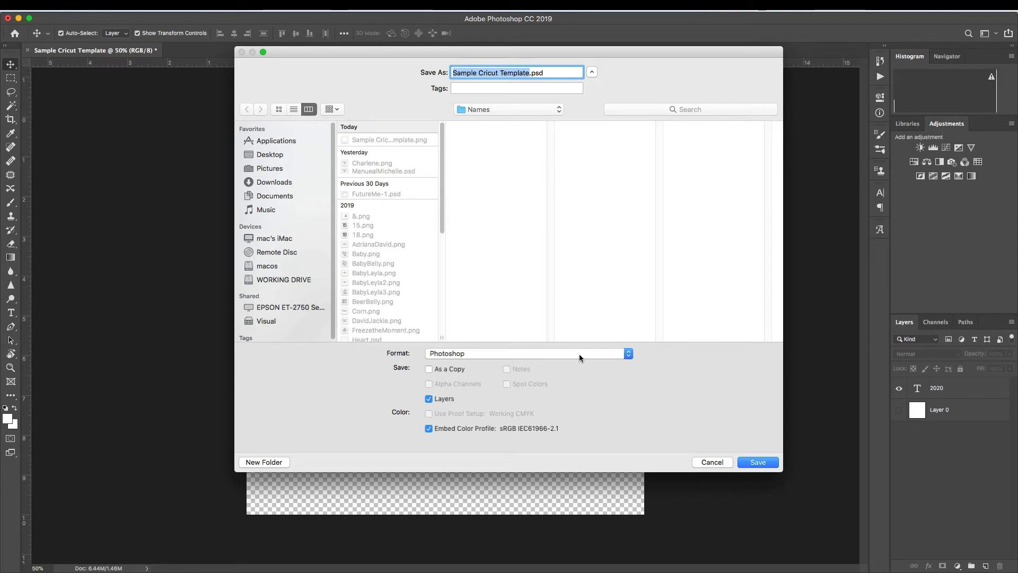
pyautogui.click(522, 354)
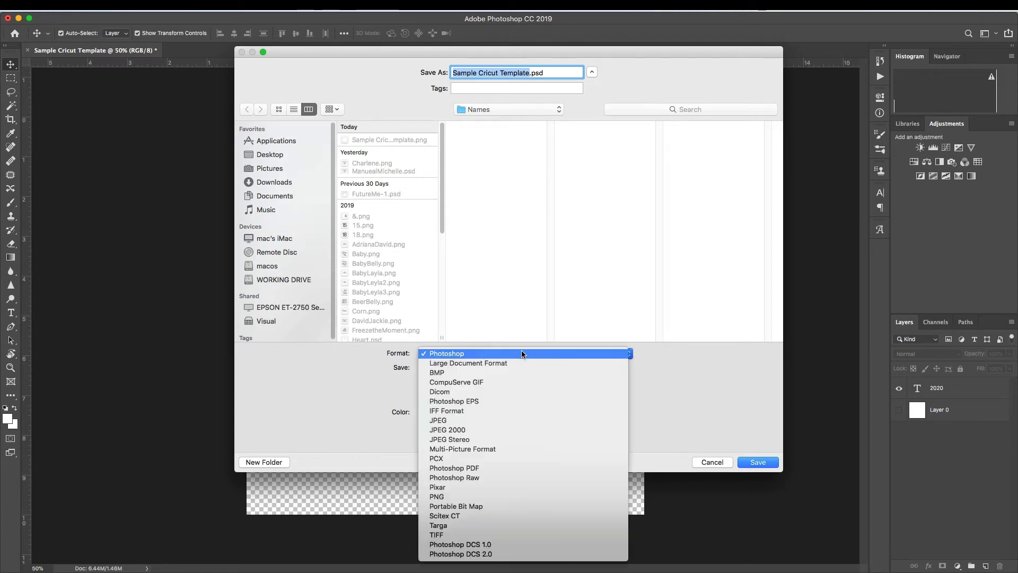
pyautogui.click(531, 497)
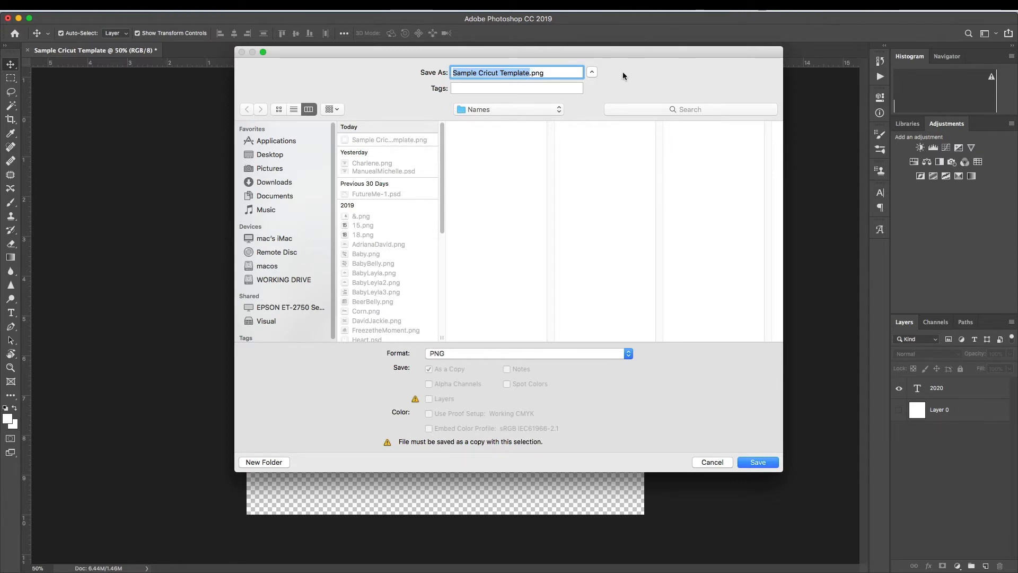
pyautogui.click(769, 463)
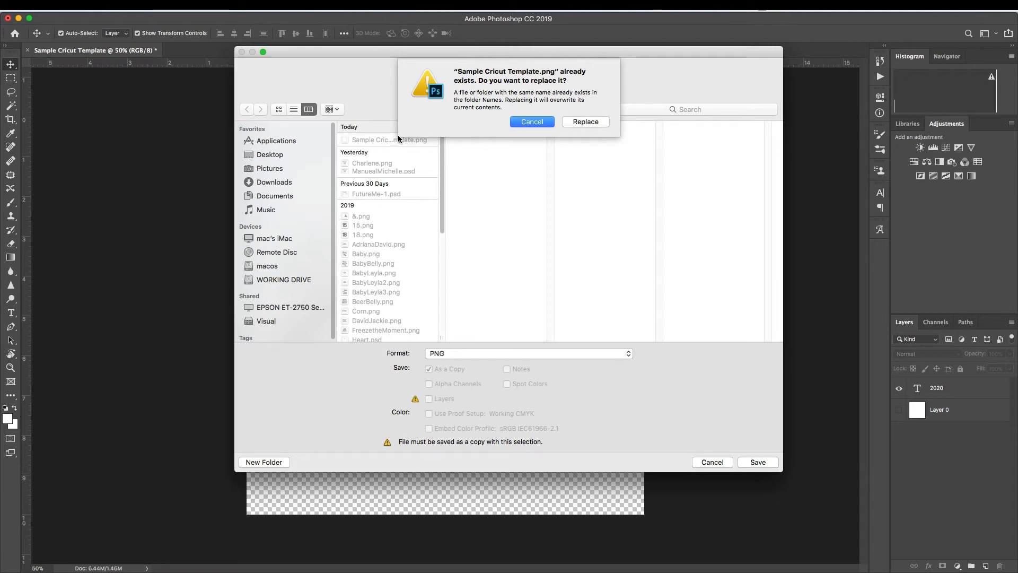
pyautogui.click(594, 123)
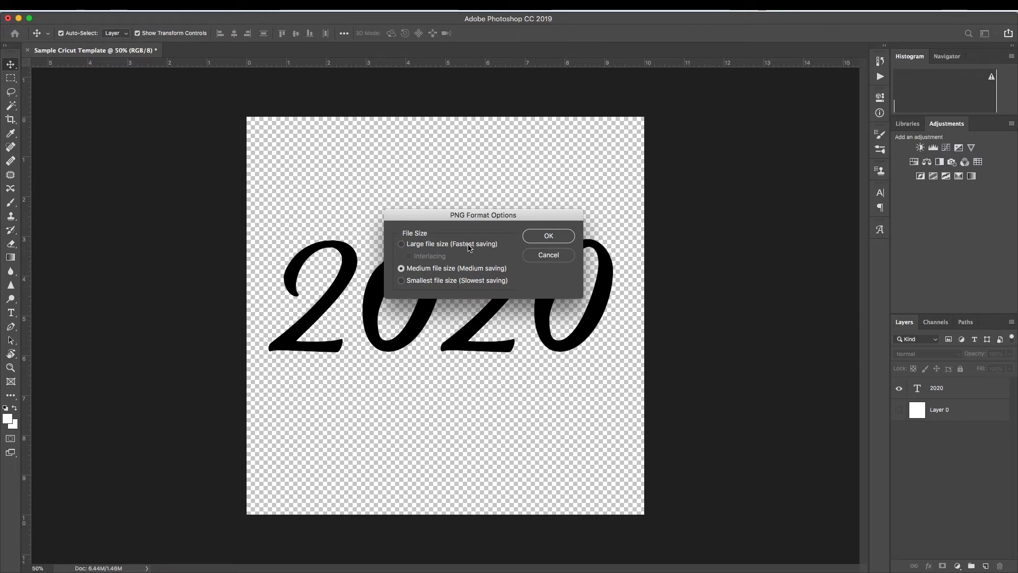
pyautogui.click(569, 240)
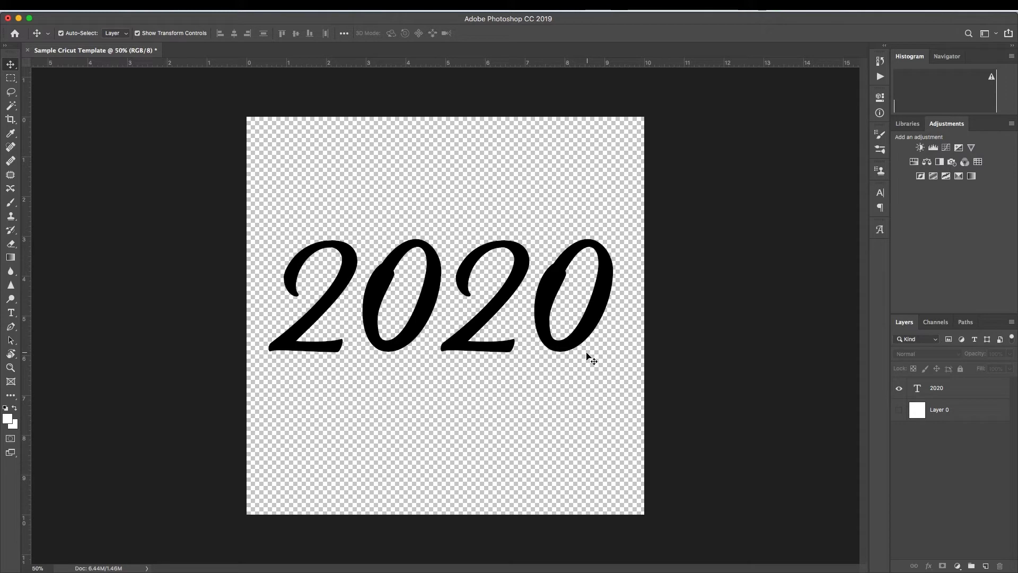
# Launch Cricut Design Space
pyautogui.moveTo(1016, 355)
pyautogui.click(775, 10)
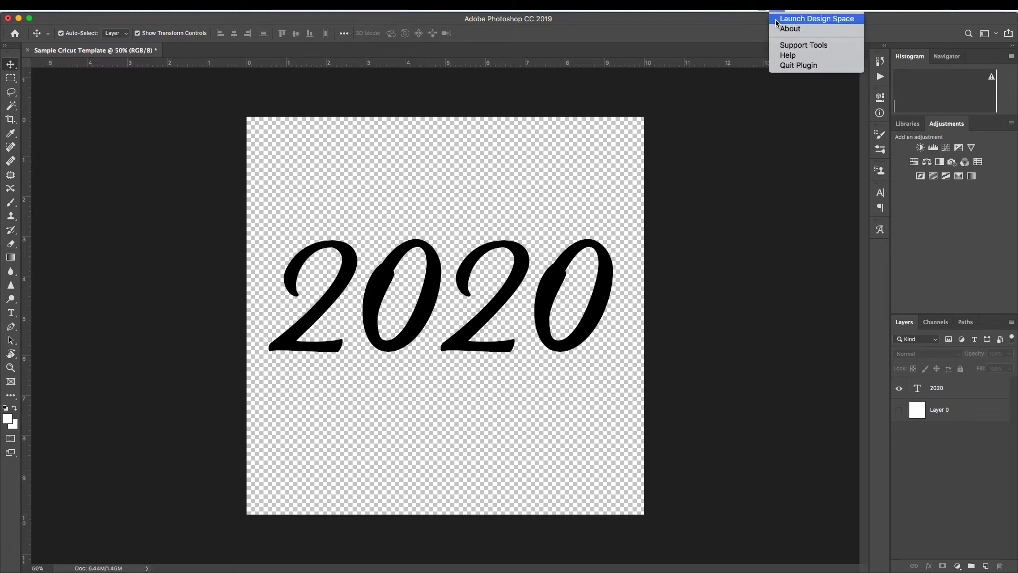
pyautogui.click(778, 19)
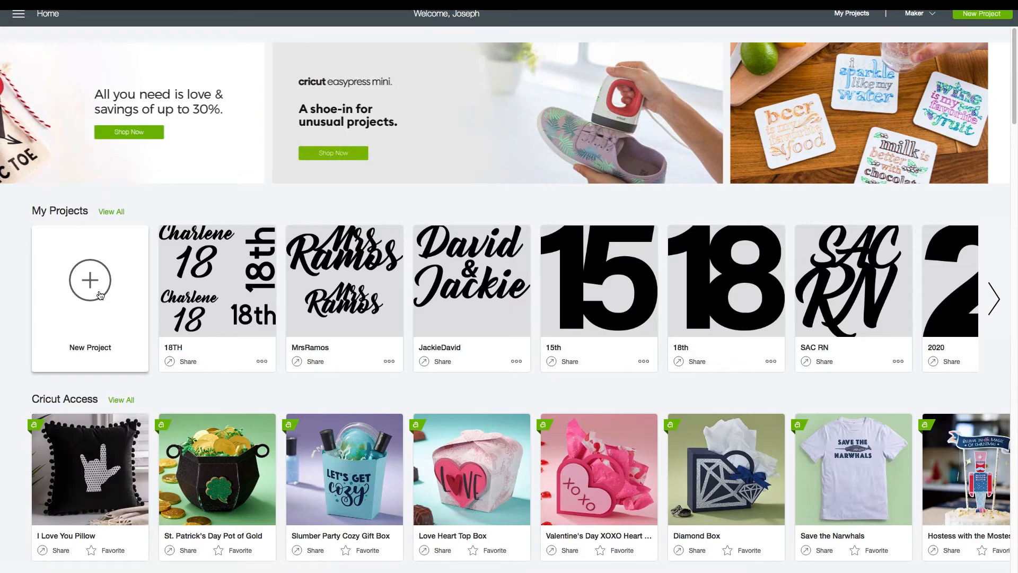
# Create a new blank project and postpone the Design Space desktop download
pyautogui.click(100, 295)
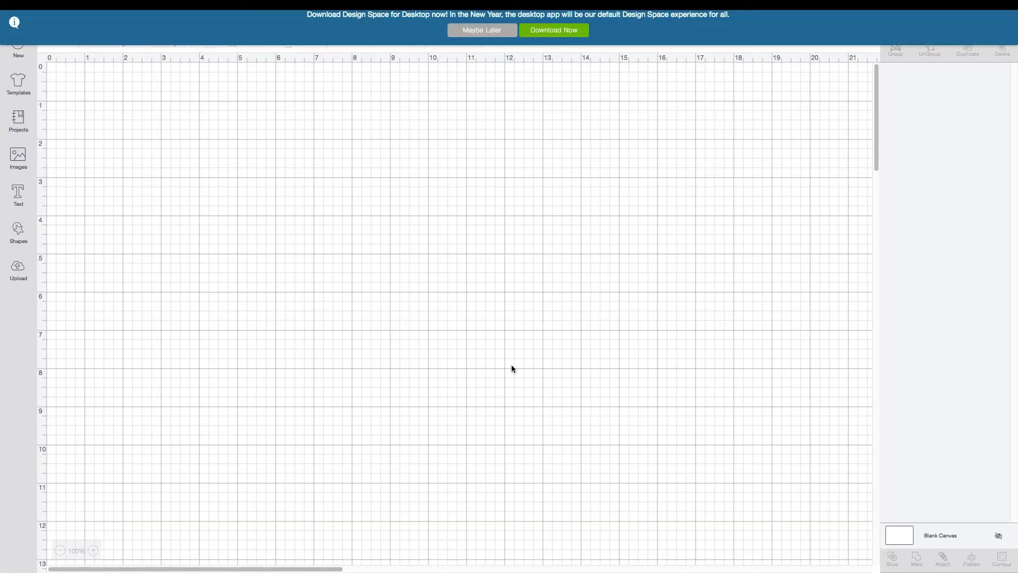
pyautogui.click(481, 32)
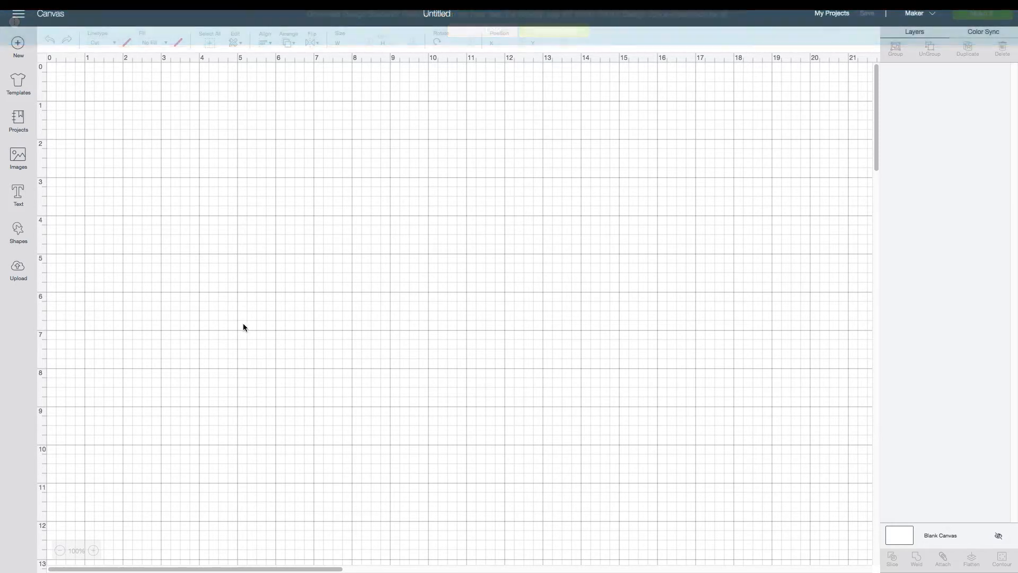
# Examine the blank canvas's measurement grid at zoom levels from 25% to 100%, ending at 75%
pyautogui.click(61, 552)
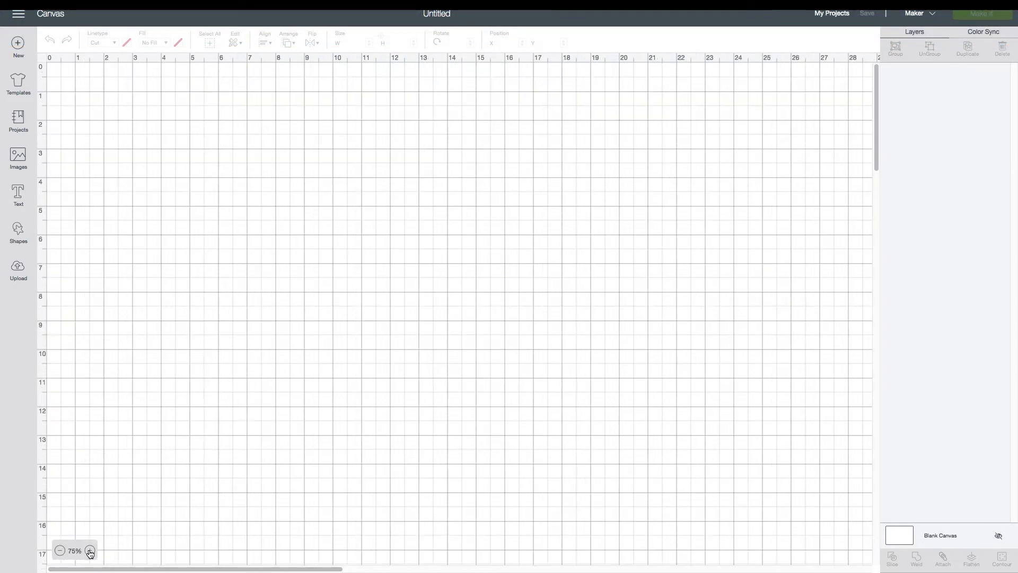
pyautogui.click(91, 552)
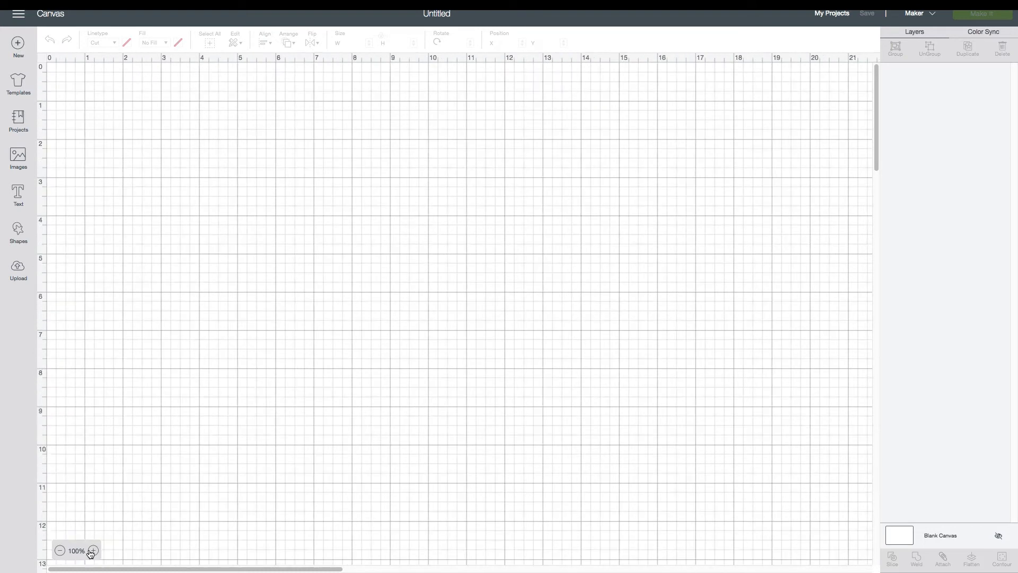
pyautogui.click(60, 551)
pyautogui.click(60, 551)
pyautogui.click(60, 552)
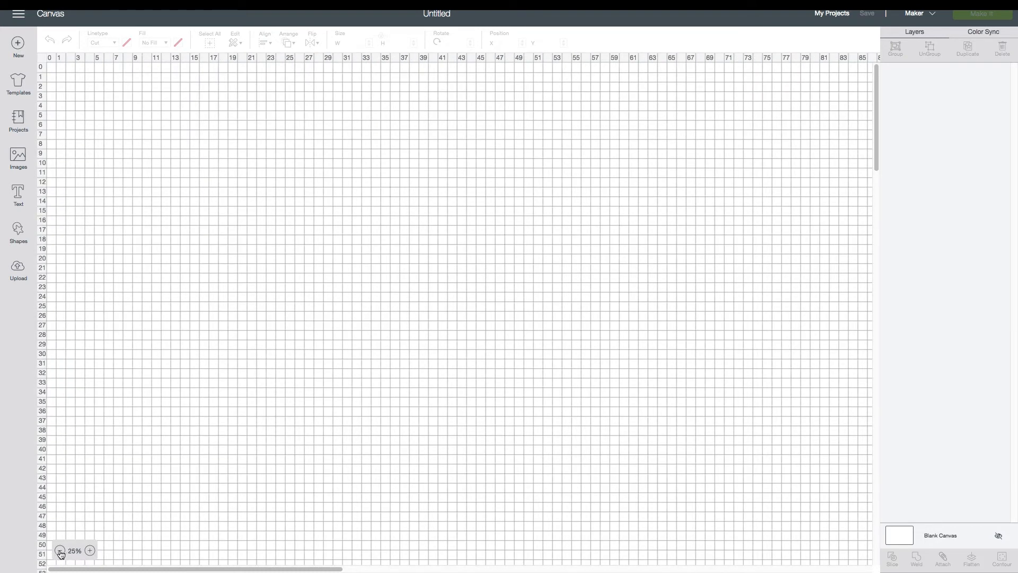
pyautogui.click(89, 551)
pyautogui.click(90, 552)
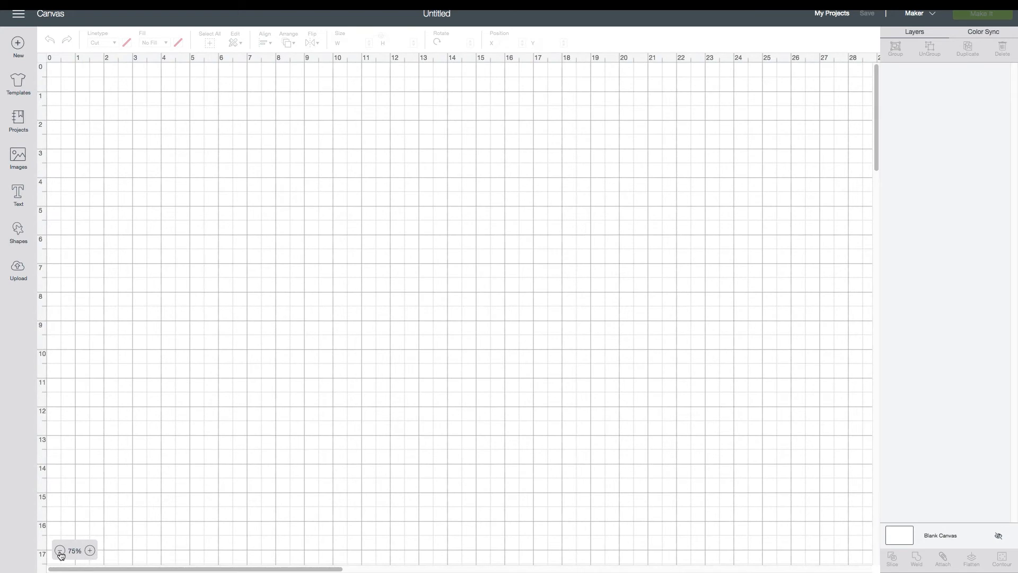
pyautogui.click(60, 552)
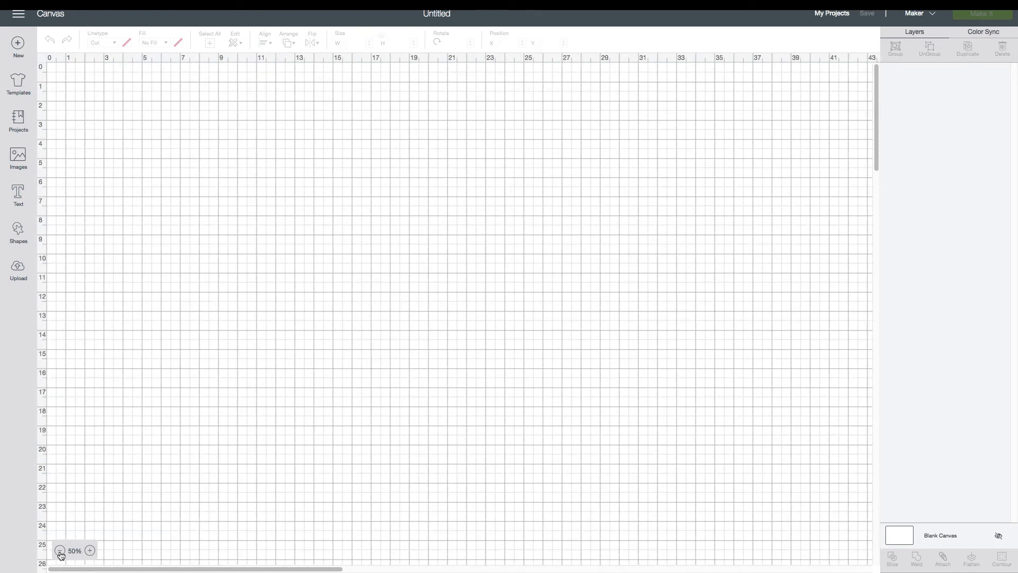
pyautogui.click(60, 551)
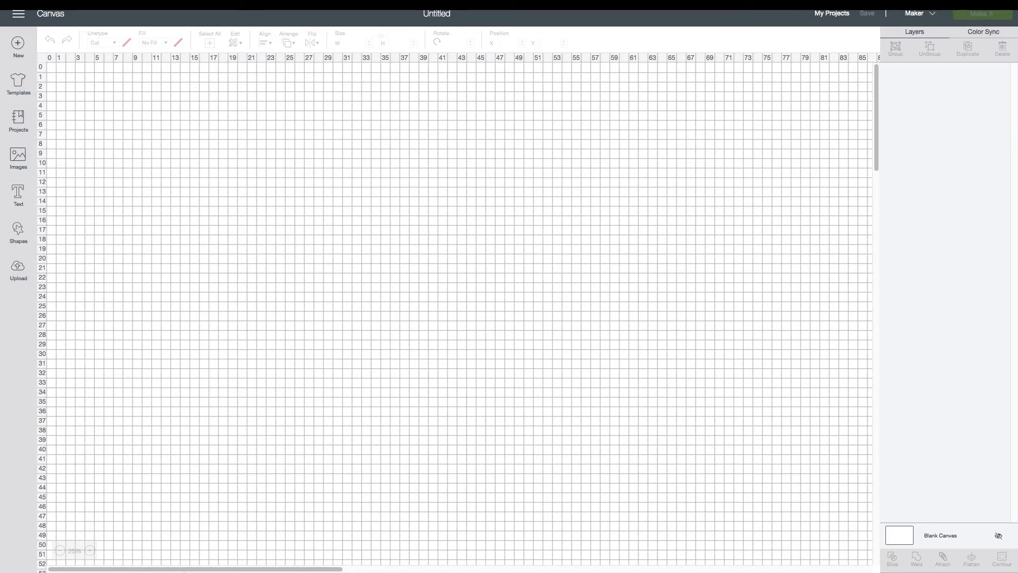
pyautogui.click(90, 555)
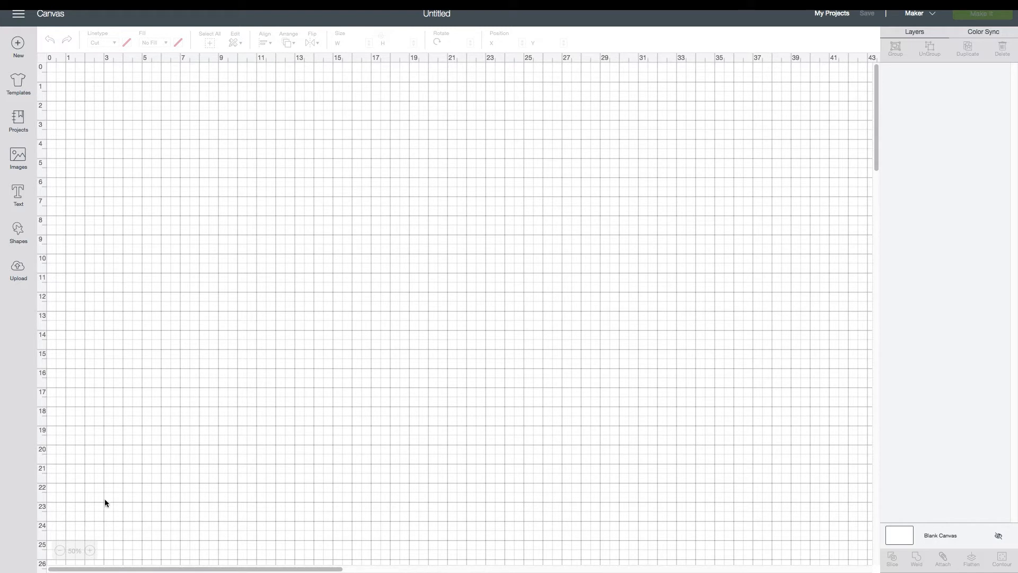
pyautogui.click(89, 550)
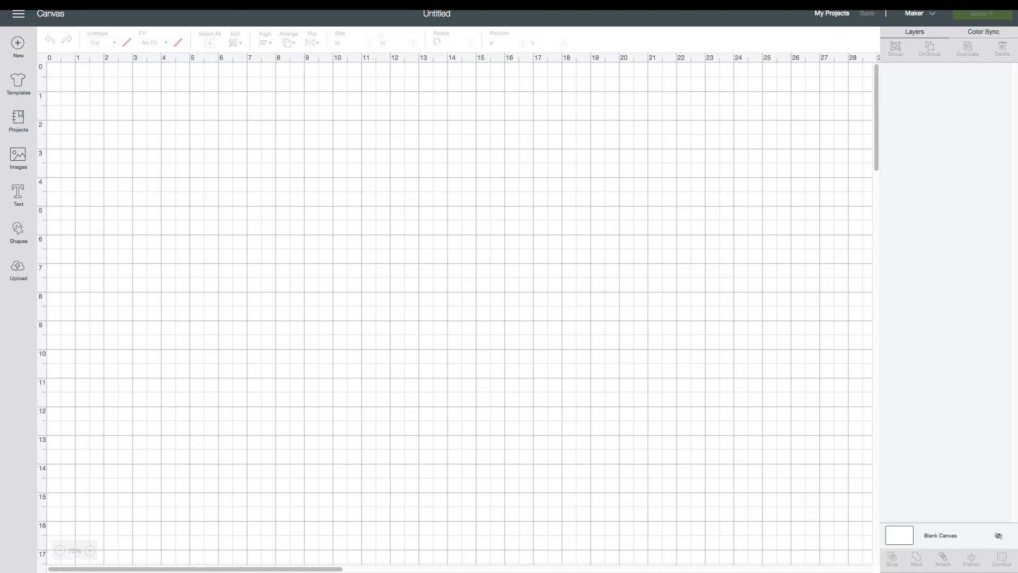
# Upload the Sample Cricut Template image file and set its image type to Moderately complex
pyautogui.click(24, 272)
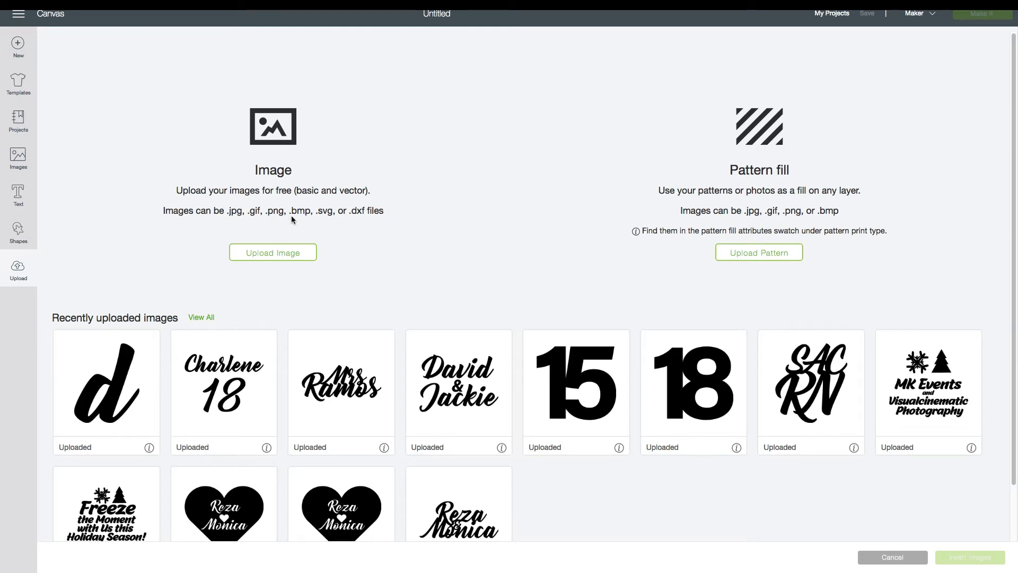
pyautogui.moveTo(268, 210); pyautogui.dragTo(285, 211)
pyautogui.click(287, 258)
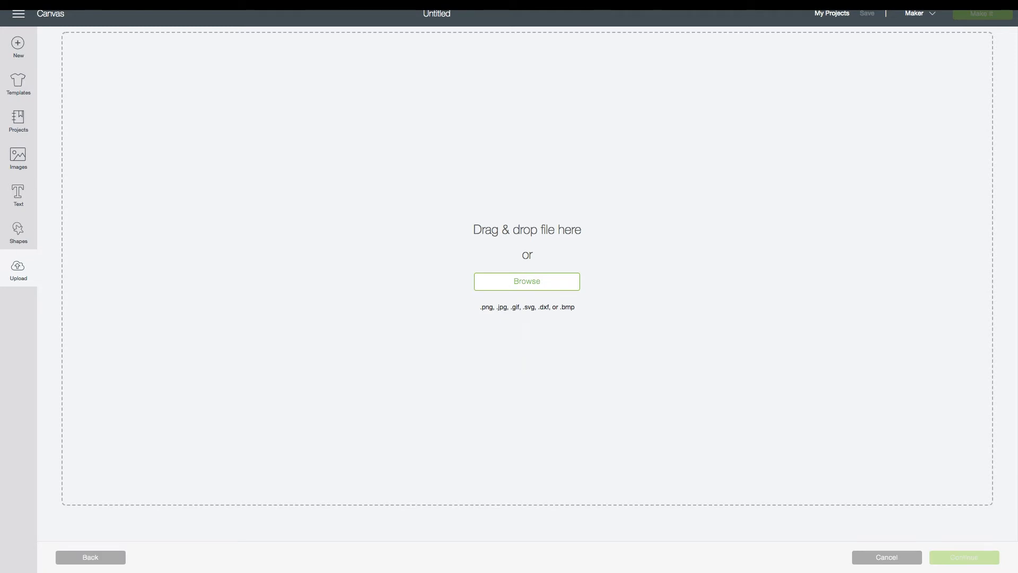
pyautogui.moveTo(509, 570); pyautogui.dragTo(431, 383)
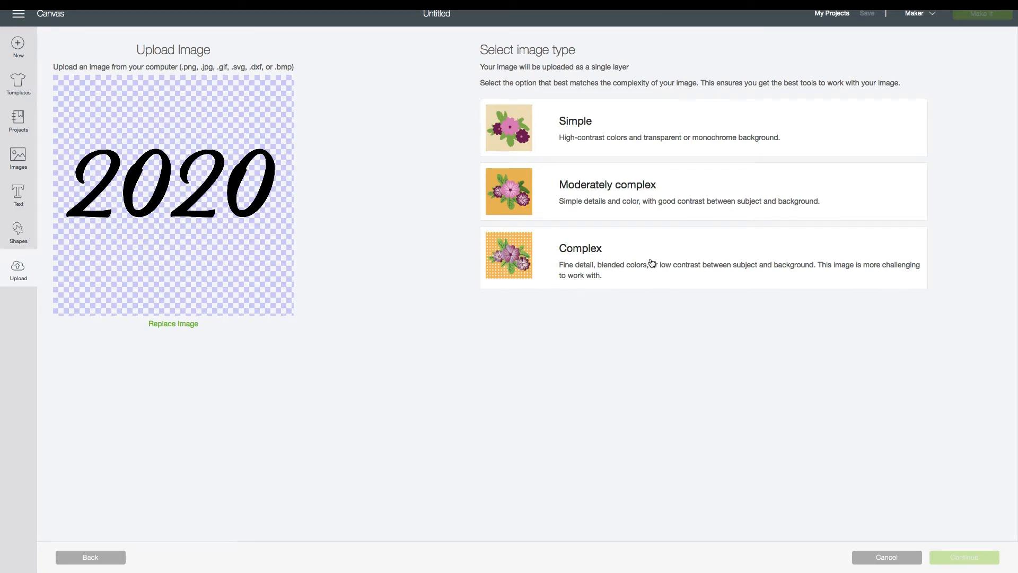
pyautogui.click(516, 200)
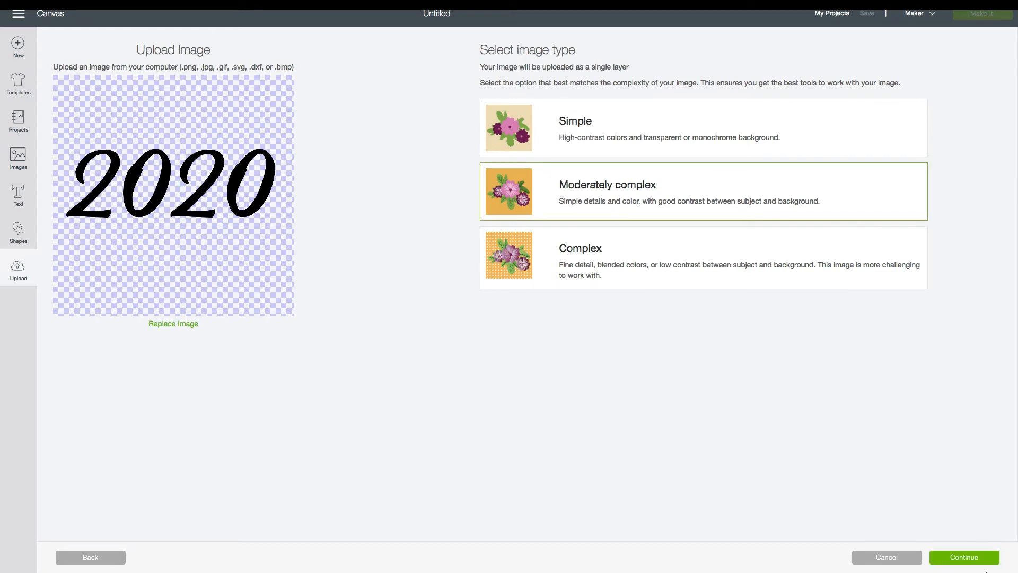
pyautogui.click(986, 563)
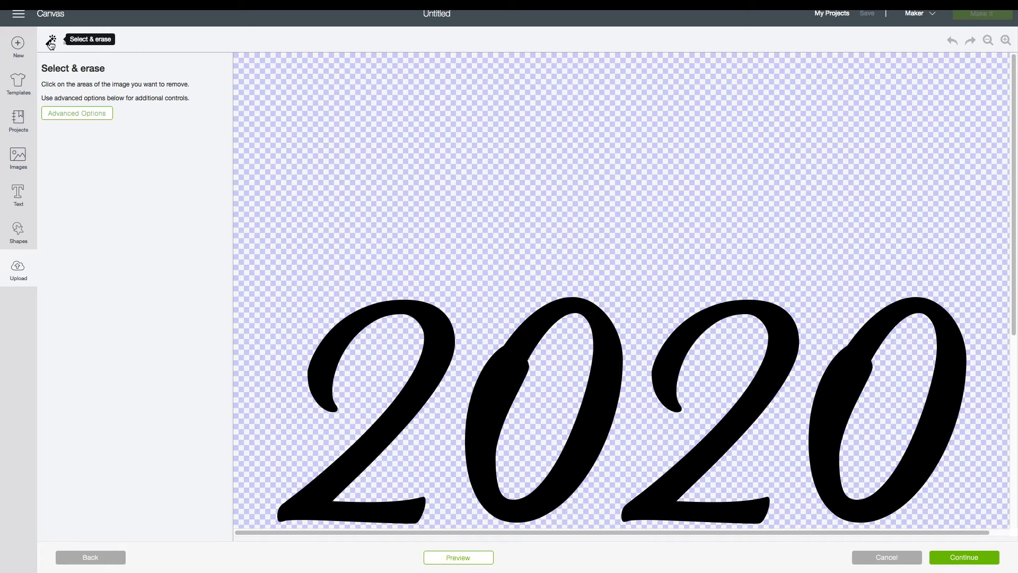
# Apply Select & erase to the empty background above the 2020 text and accept the cleaned image
pyautogui.click(316, 225)
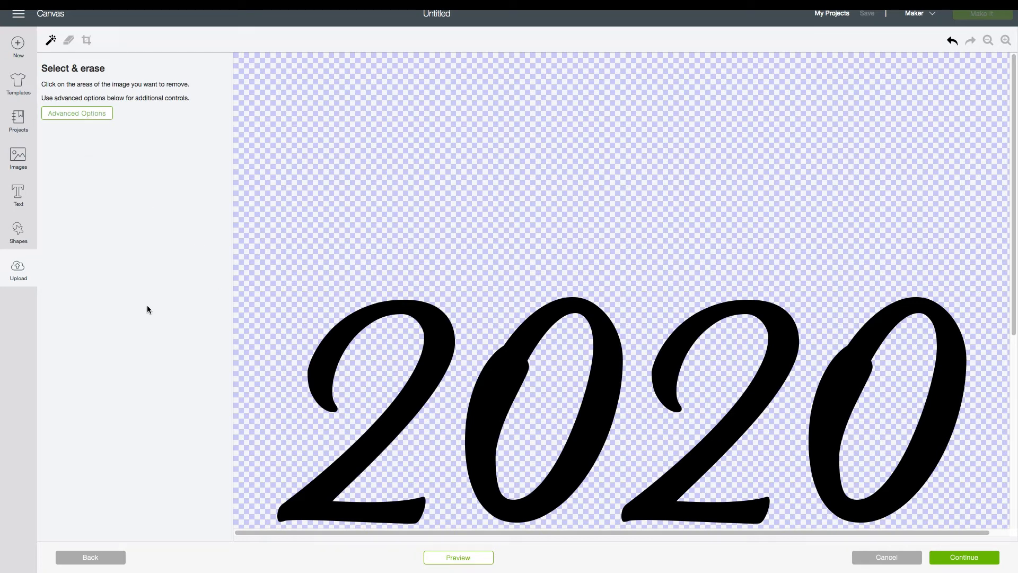
pyautogui.scroll(-5, 741, 402)
pyautogui.scroll(2, 742, 371)
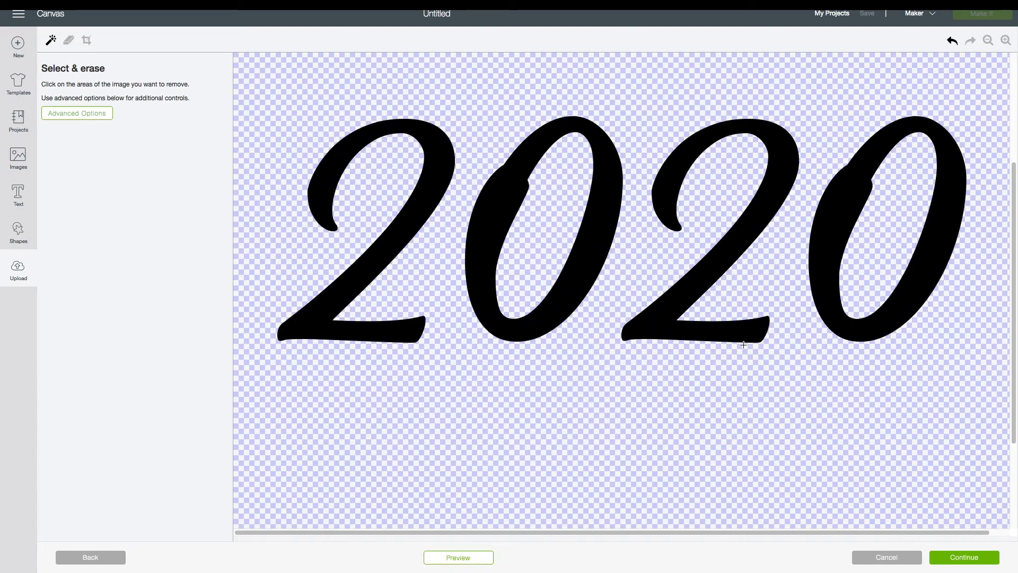
pyautogui.click(964, 557)
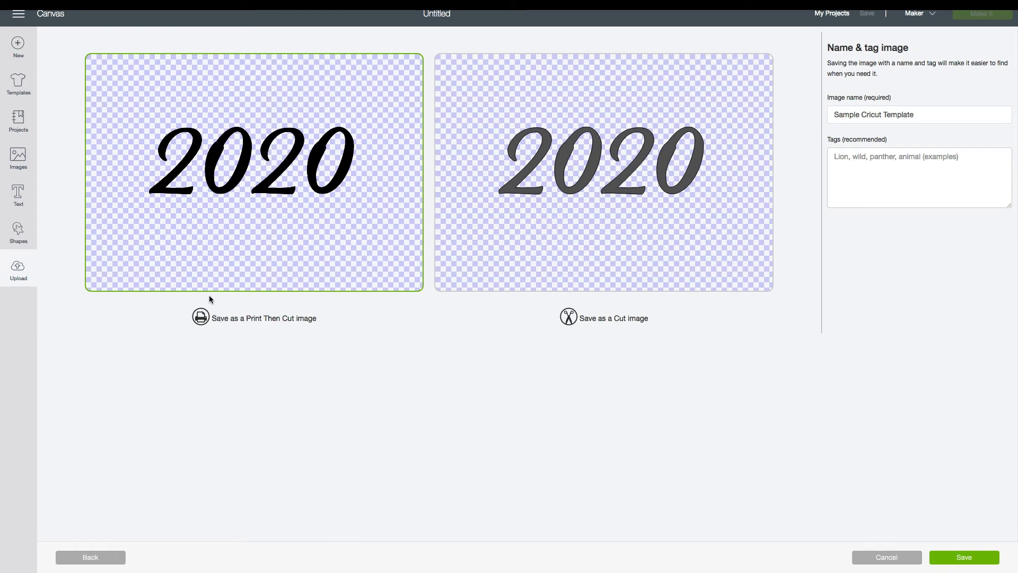
# Save the upload as a Cut image named Sample Cricut Template with the tags "numbers, year, 2020"
pyautogui.click(478, 202)
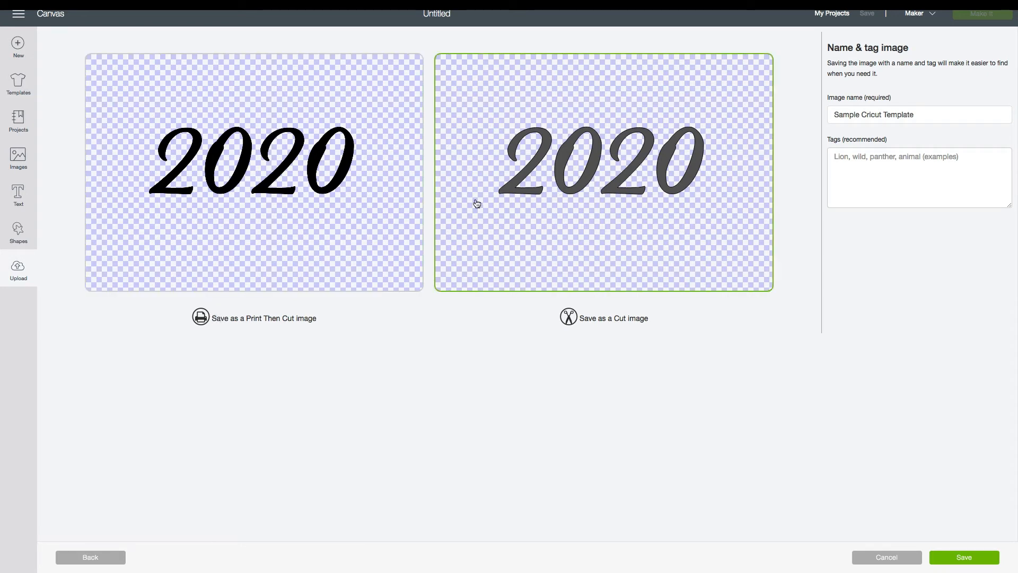
pyautogui.click(271, 223)
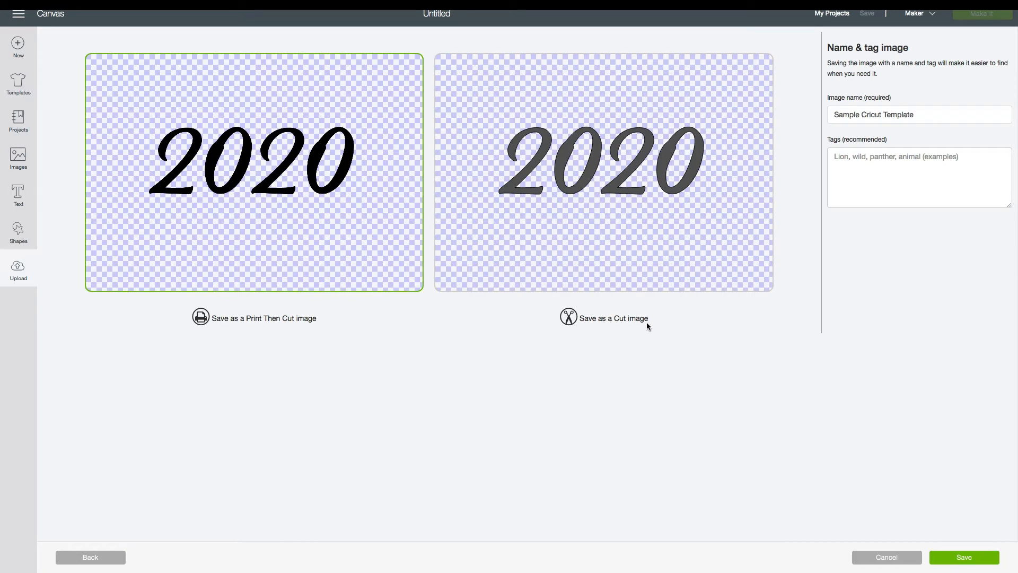
pyautogui.click(549, 249)
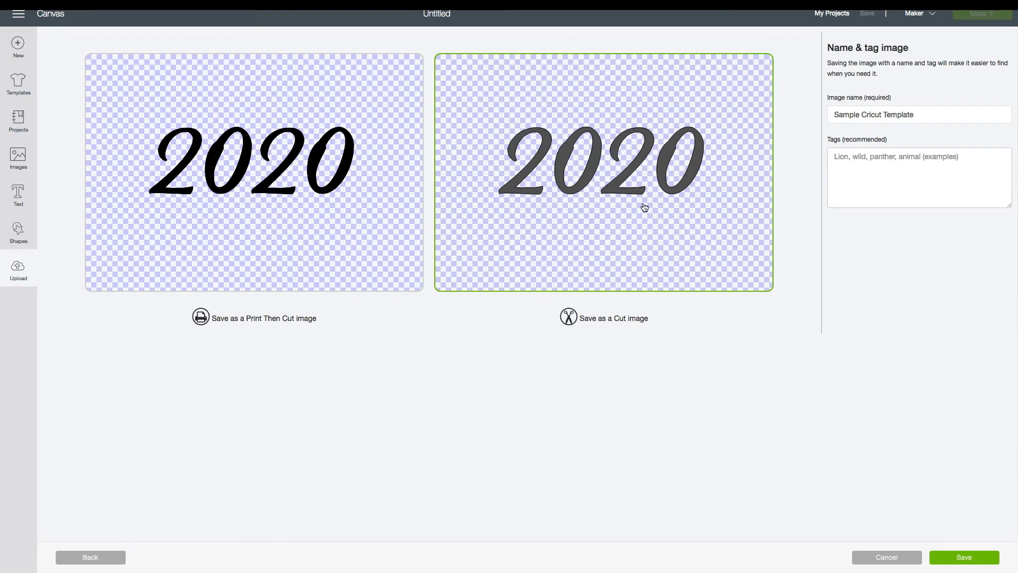
pyautogui.click(910, 116)
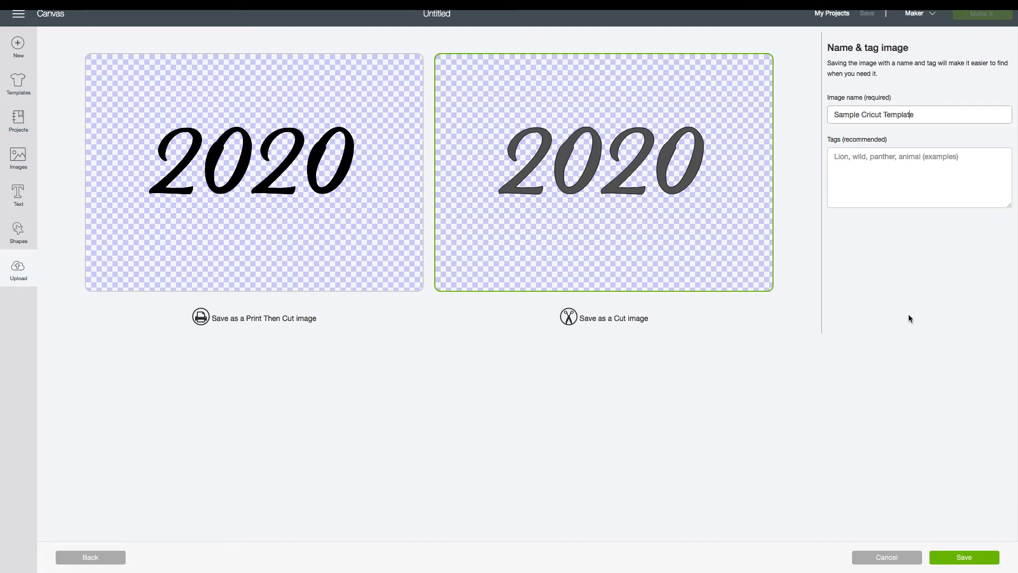
pyautogui.click(910, 152)
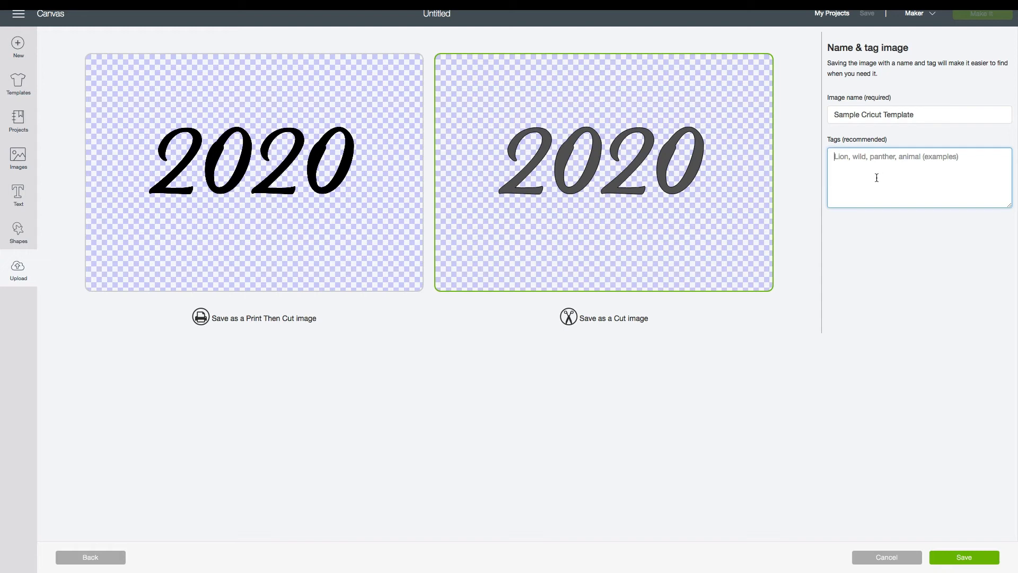
pyautogui.write('nu')
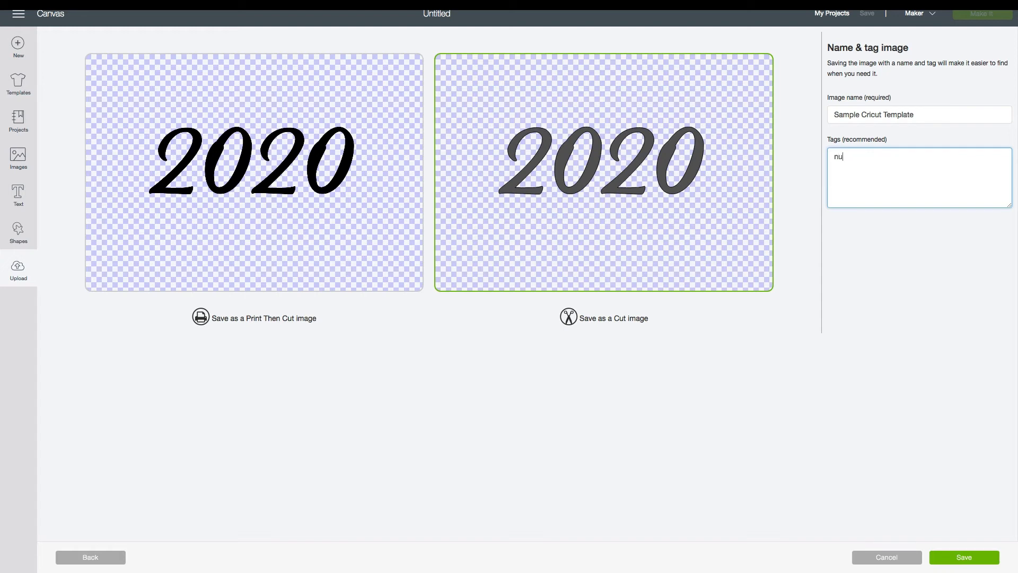
pyautogui.write('mbers, year, 2020')
pyautogui.click(975, 560)
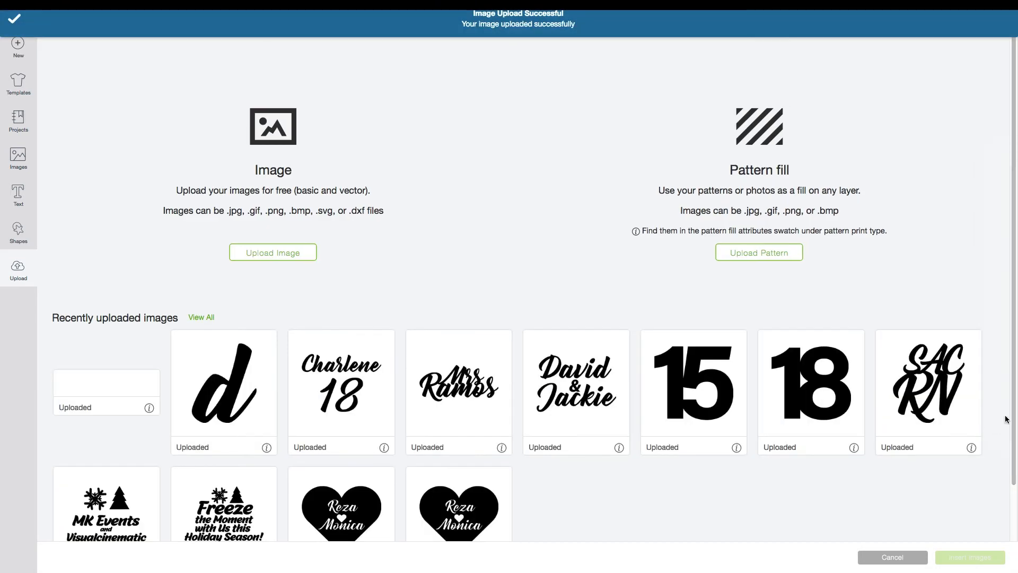
# Insert the uploaded 2020 image onto the canvas and shrink it proportionally to about 8.6 × 2.8 inches
pyautogui.click(121, 387)
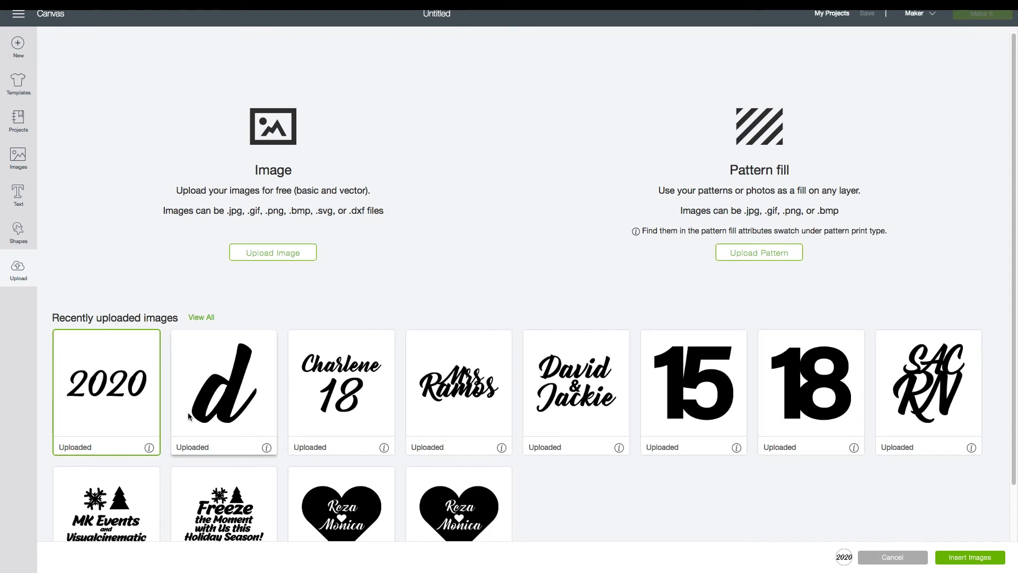
pyautogui.click(116, 391)
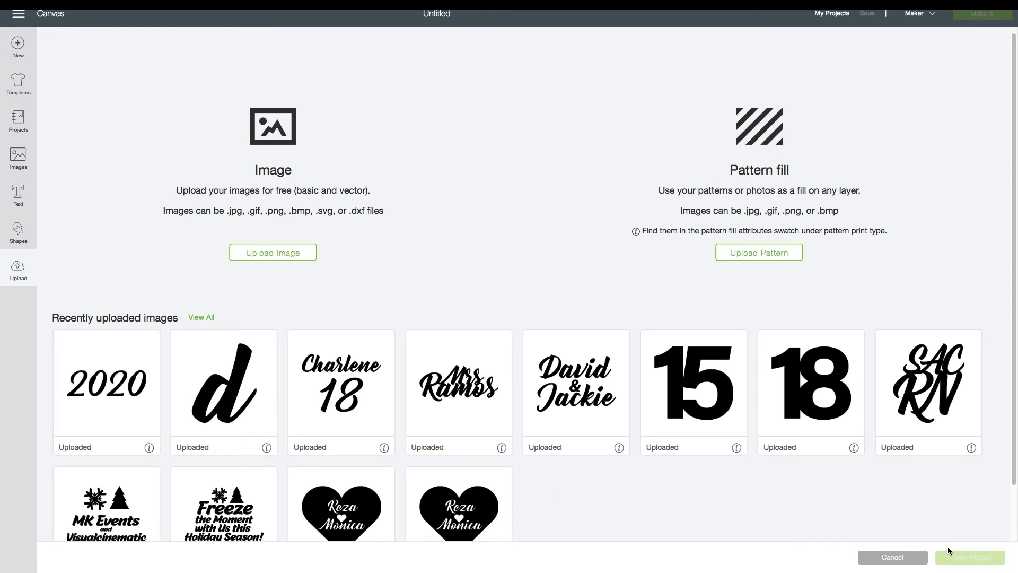
pyautogui.click(108, 403)
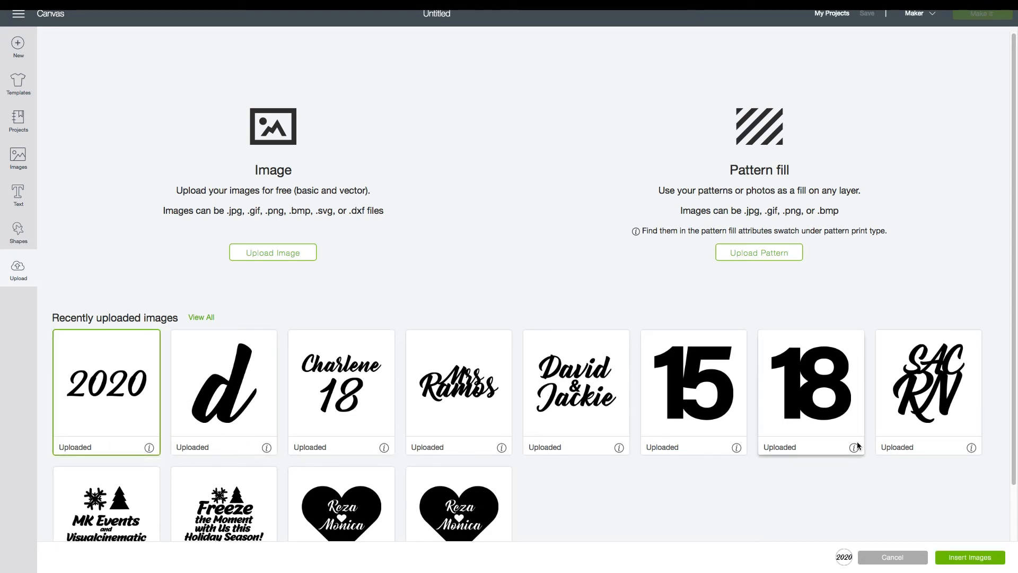
pyautogui.click(965, 564)
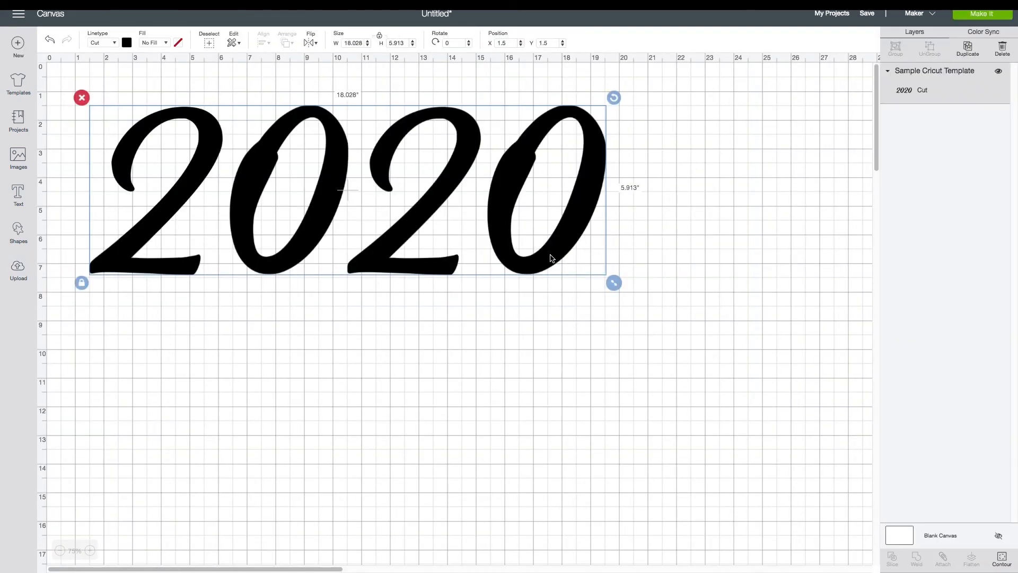
pyautogui.moveTo(550, 256); pyautogui.dragTo(546, 267)
pyautogui.moveTo(610, 297); pyautogui.dragTo(340, 213)
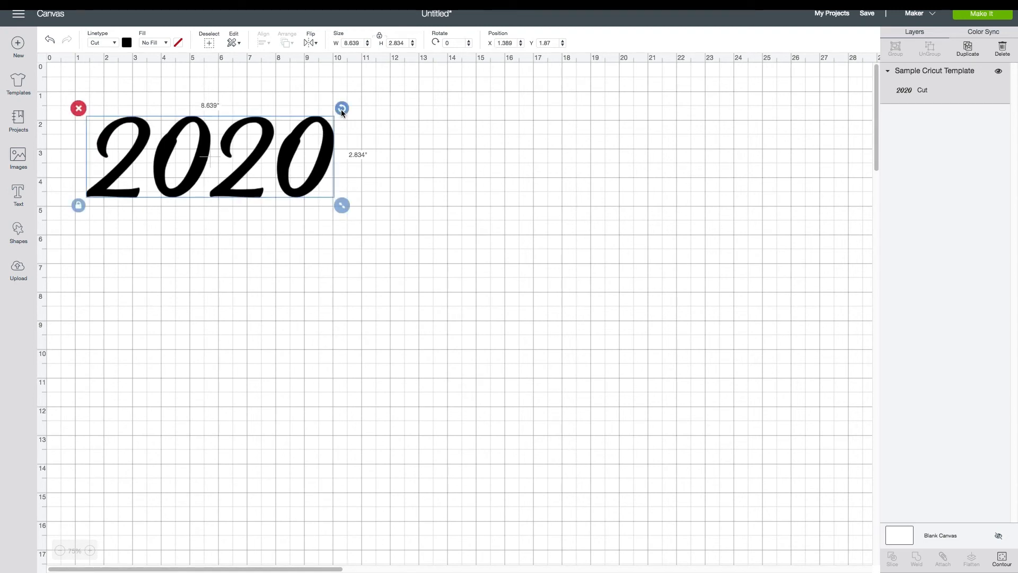
# Try rotating the 2020 image counterclockwise to about 312° and moving it down to about X 2.4, Y 5.2
pyautogui.moveTo(342, 113); pyautogui.dragTo(220, 70)
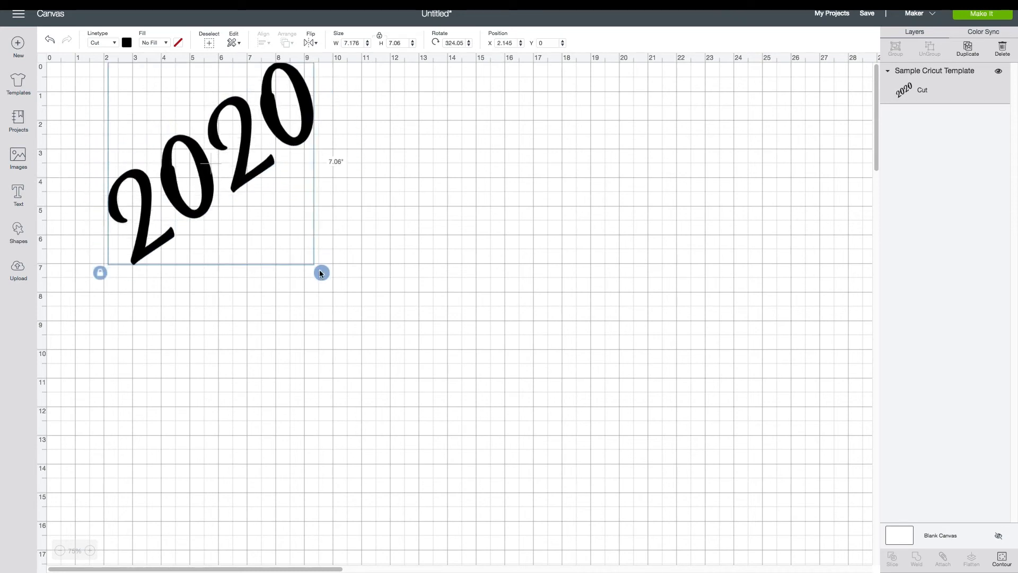
pyautogui.moveTo(266, 159); pyautogui.dragTo(264, 320)
pyautogui.moveTo(322, 215); pyautogui.dragTo(291, 193)
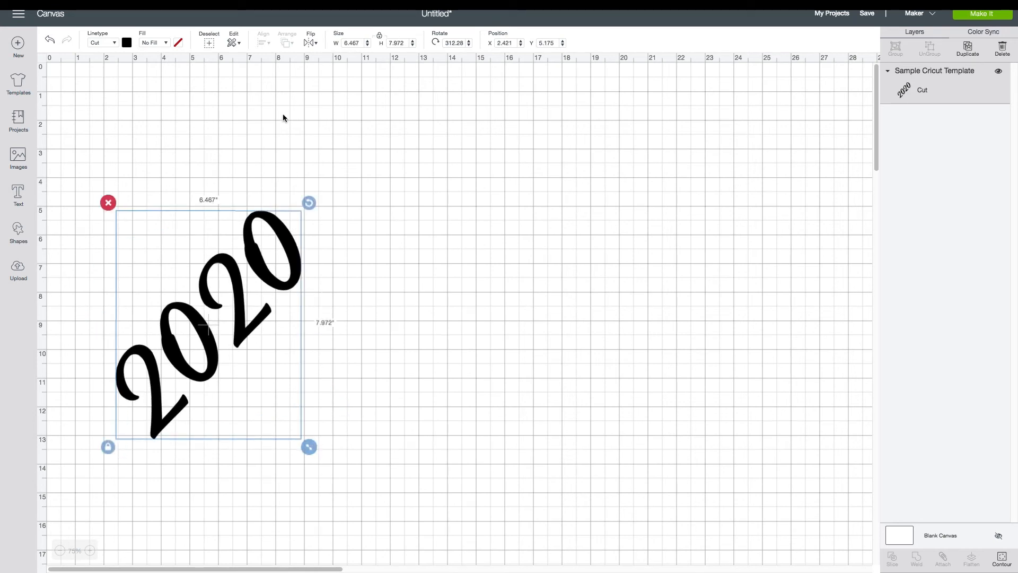
# Undo both rotations and the move of the 2020 image, and reselect it
pyautogui.click(51, 41)
pyautogui.click(50, 41)
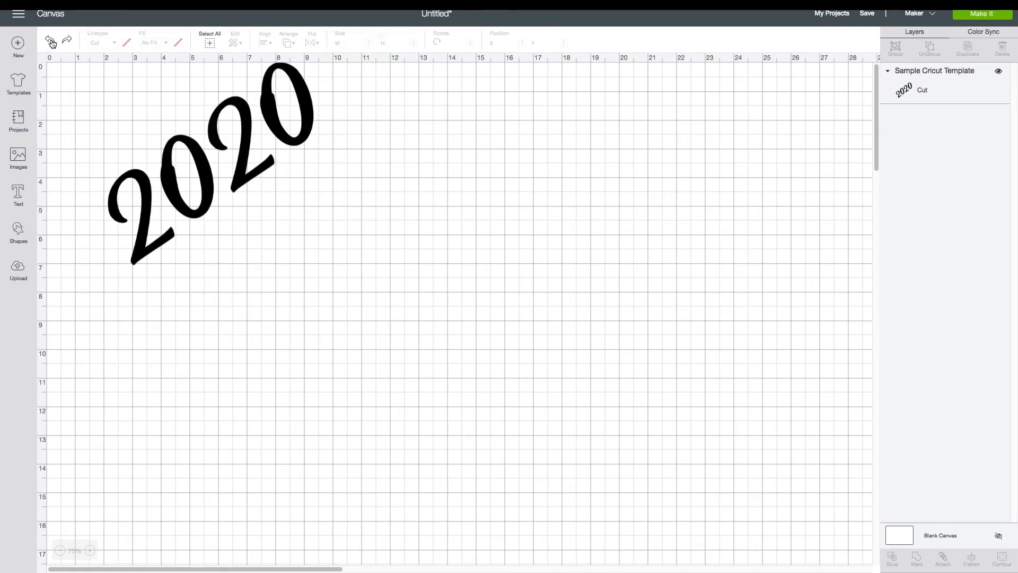
pyautogui.click(51, 41)
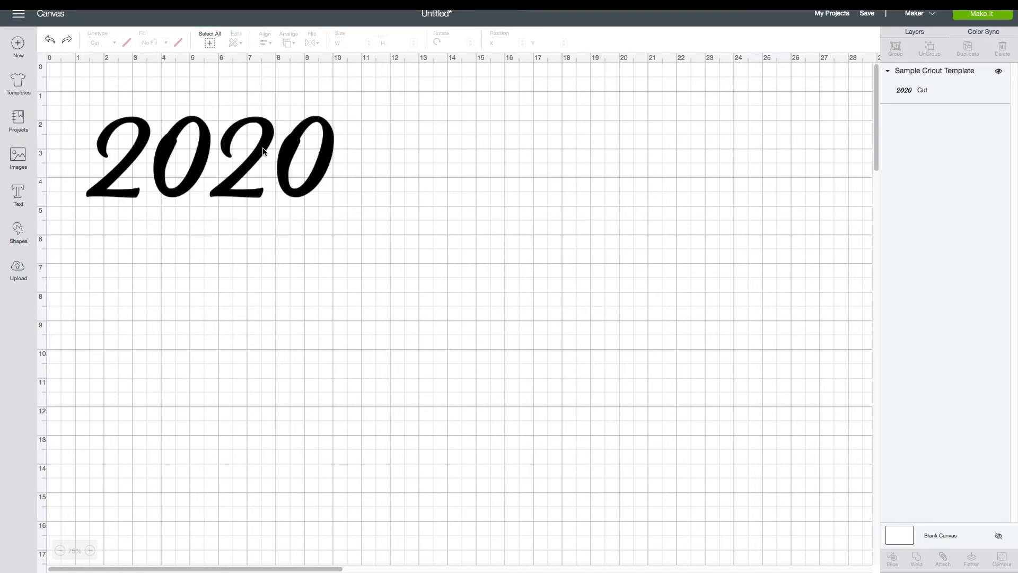
pyautogui.click(263, 151)
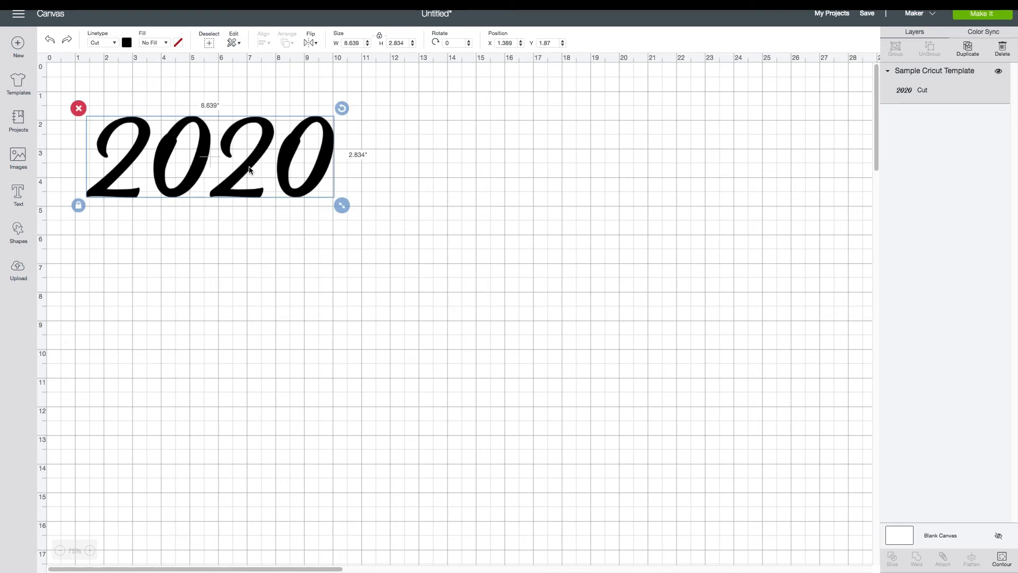
# Resize the 2020 image to about 11.2 × 3.7 inches and position it at about X 0.4, Y 0.4
pyautogui.moveTo(249, 169); pyautogui.dragTo(234, 140)
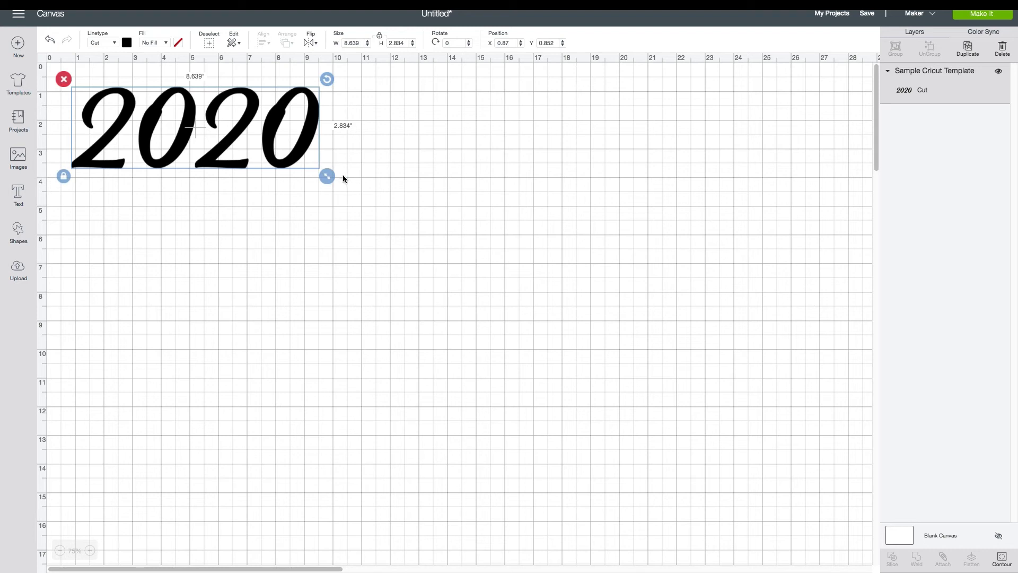
pyautogui.moveTo(327, 176); pyautogui.dragTo(307, 162)
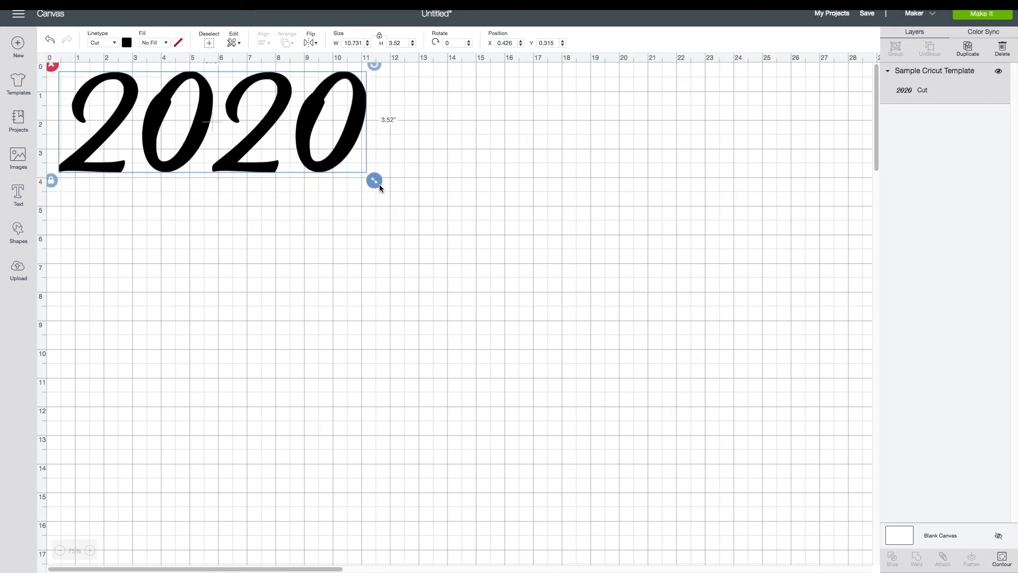
pyautogui.moveTo(375, 180); pyautogui.dragTo(392, 198)
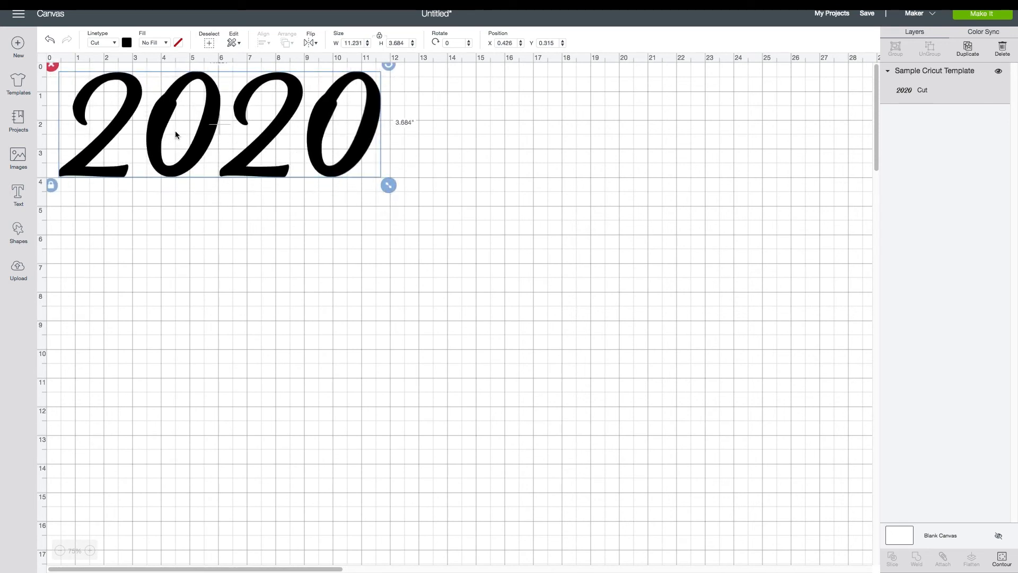
pyautogui.moveTo(192, 162); pyautogui.dragTo(192, 164)
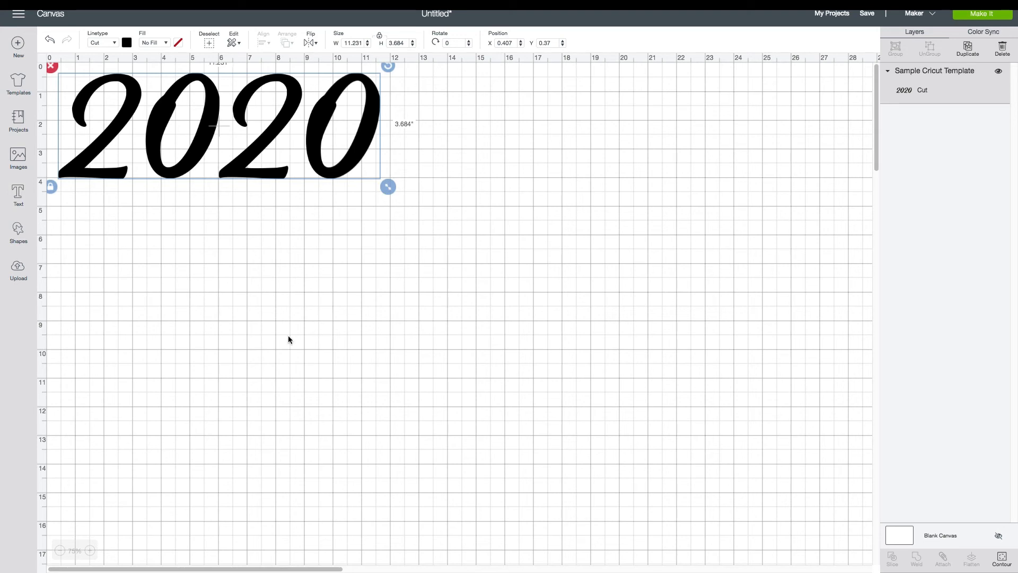
# Duplicate the 2020 image, place the copy beneath the original and shrink it to about 7.4 × 2.4 inches
pyautogui.rightClick(353, 158)
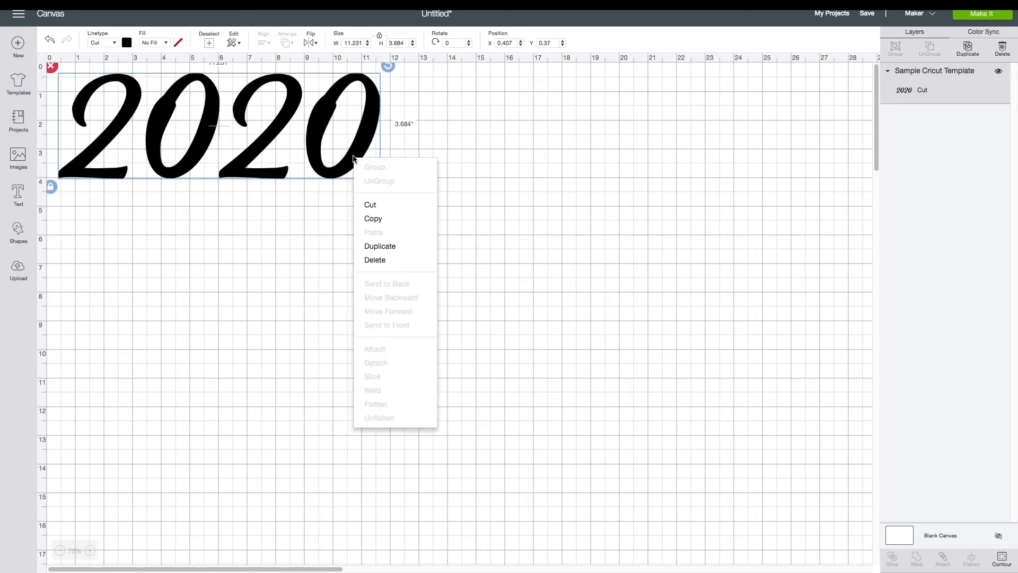
pyautogui.click(383, 251)
pyautogui.moveTo(344, 189); pyautogui.dragTo(327, 312)
pyautogui.moveTo(388, 325); pyautogui.dragTo(274, 240)
pyautogui.click(412, 269)
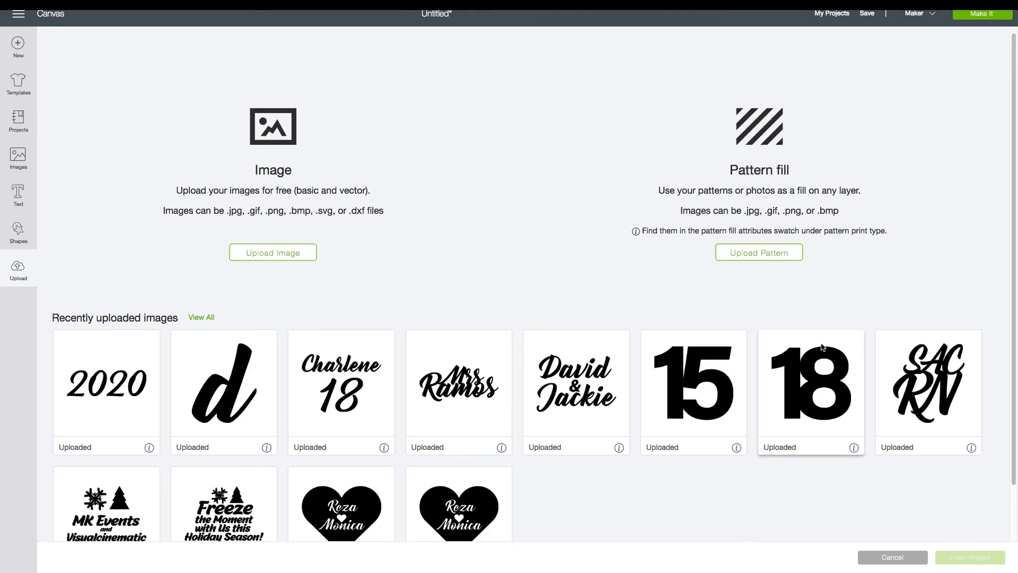
# Browse the recently uploaded images and insert the 15 image onto the canvas
pyautogui.scroll(-1, 453, 525)
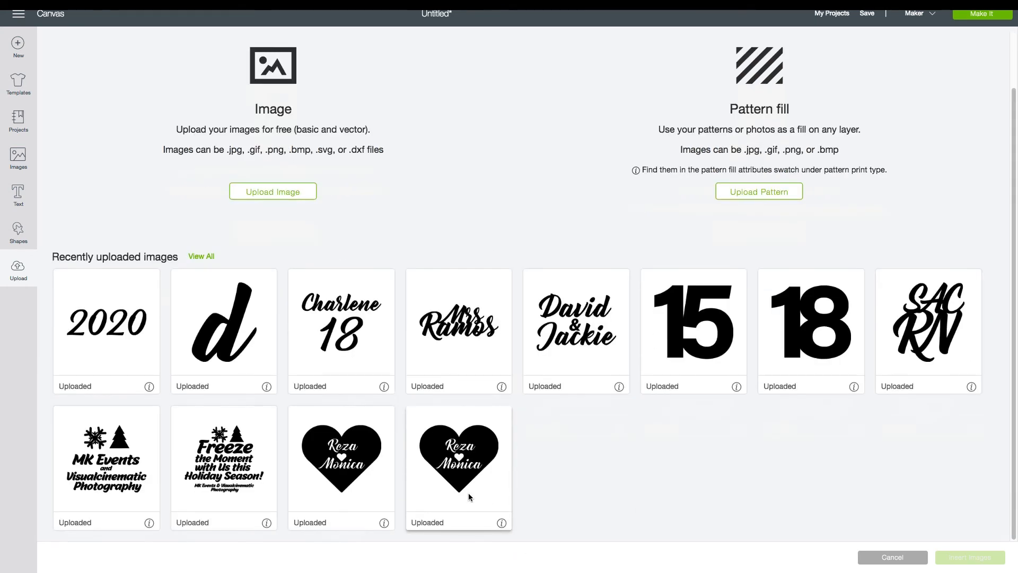
pyautogui.scroll(1, 856, 470)
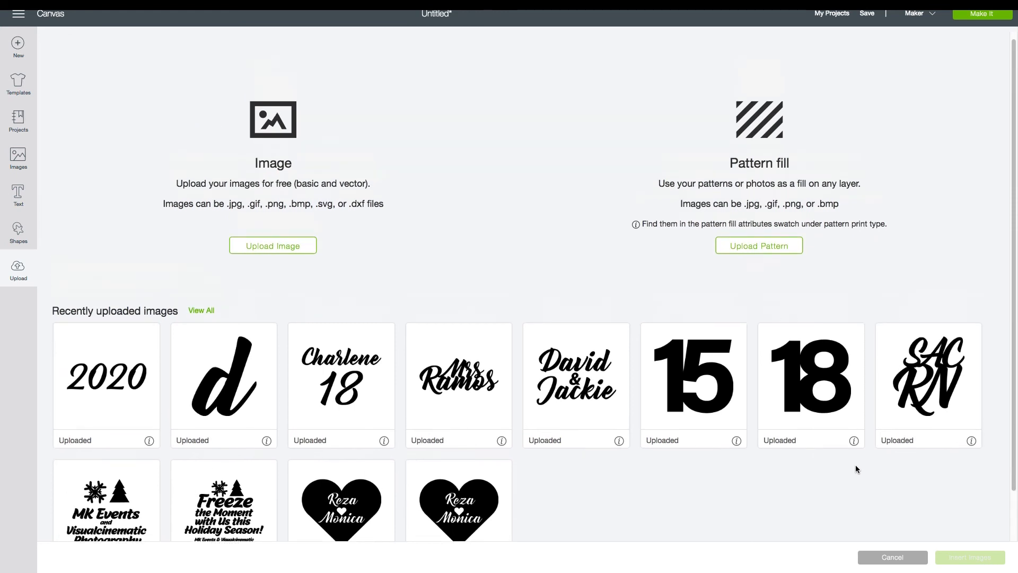
pyautogui.click(714, 401)
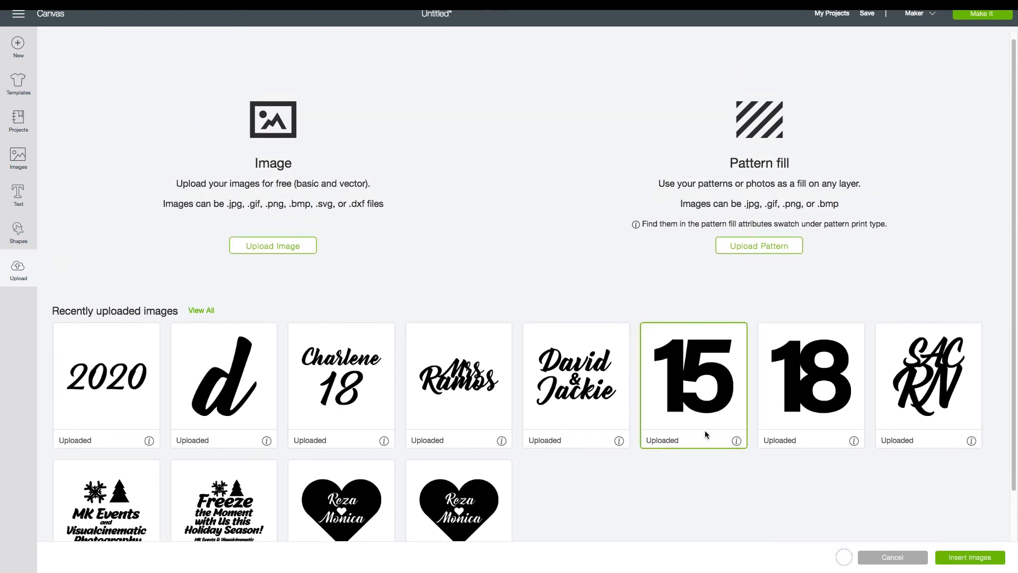
pyautogui.click(959, 559)
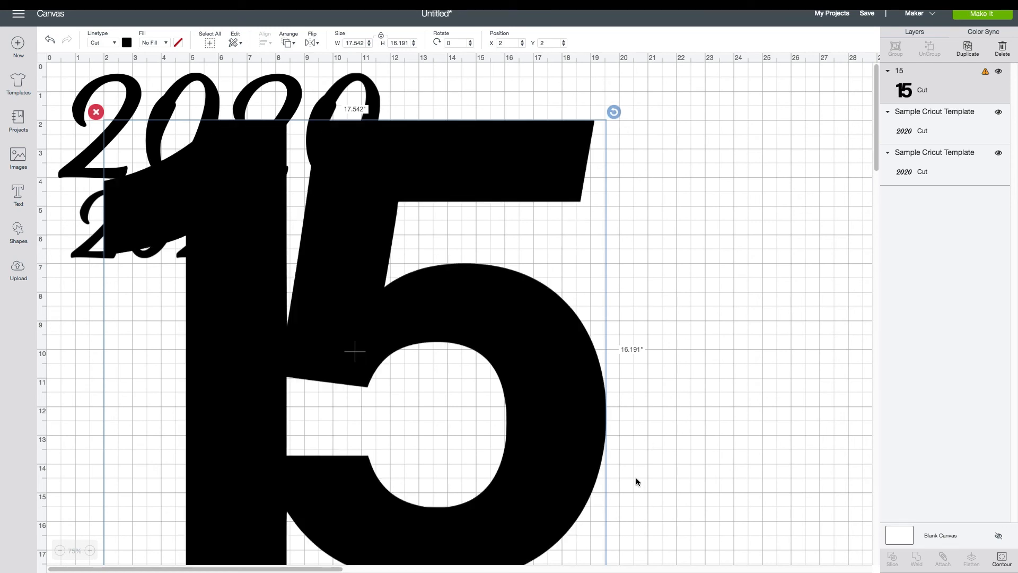
# Shrink the 15 image to about 2.7 × 2.5 inches and place it beside the smaller 2020 at about X 9, Y 4.9
pyautogui.scroll(-3, 635, 478)
pyautogui.moveTo(613, 432); pyautogui.dragTo(426, 260)
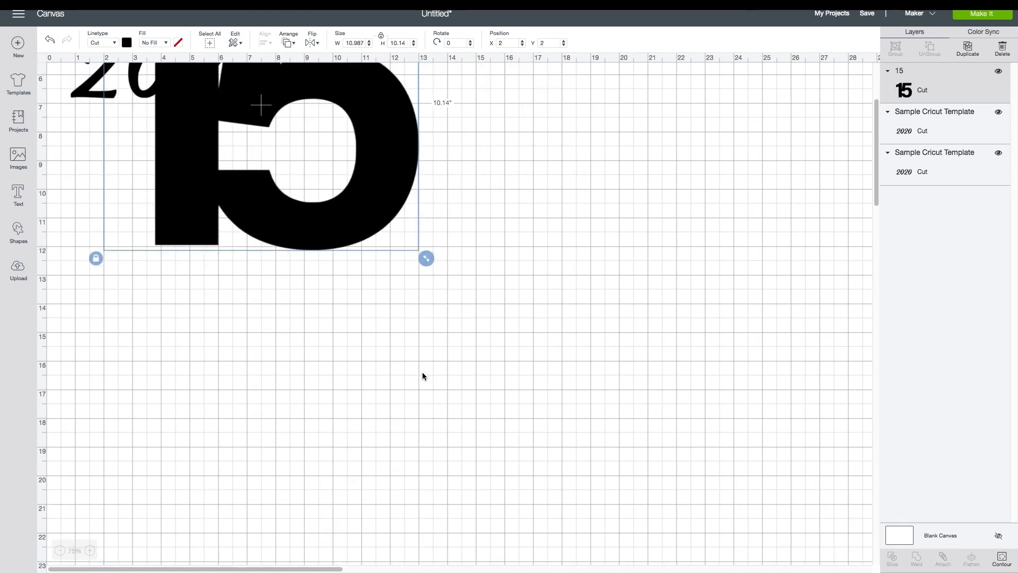
pyautogui.scroll(3, 422, 376)
pyautogui.moveTo(425, 345); pyautogui.dragTo(289, 219)
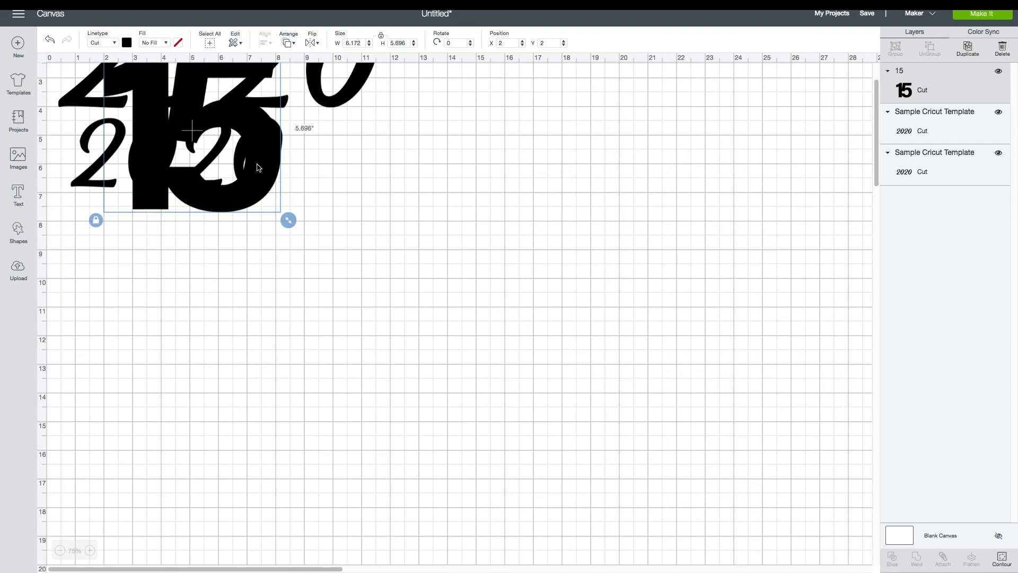
pyautogui.moveTo(257, 168); pyautogui.dragTo(421, 262)
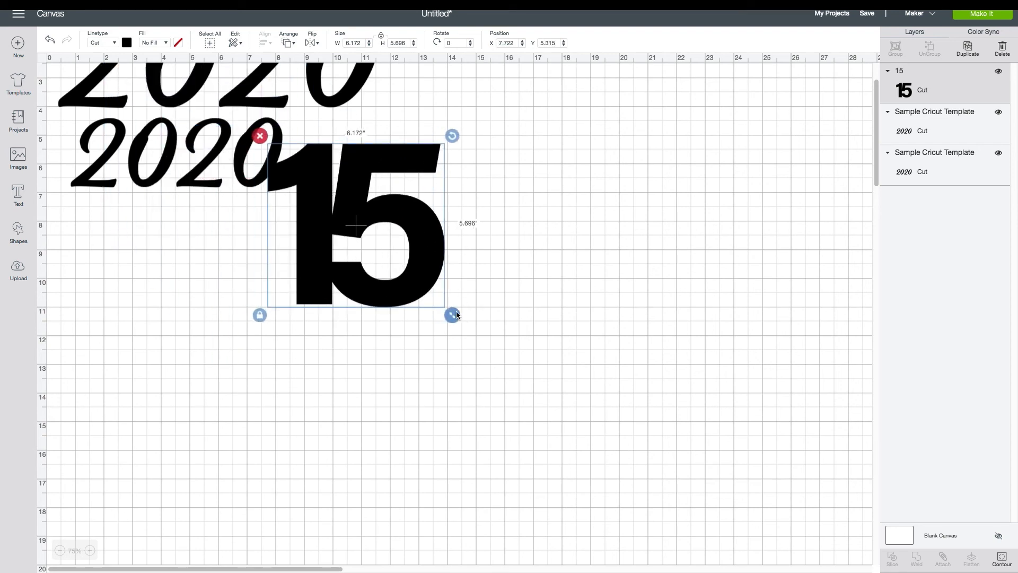
pyautogui.moveTo(453, 315); pyautogui.dragTo(416, 282)
pyautogui.scroll(3, 422, 414)
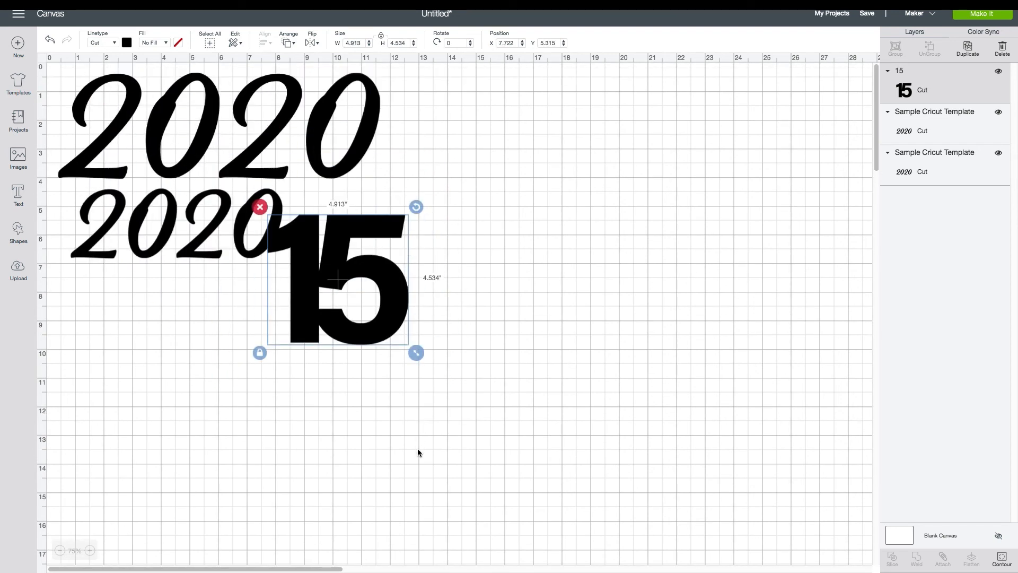
pyautogui.moveTo(392, 327); pyautogui.dragTo(371, 252)
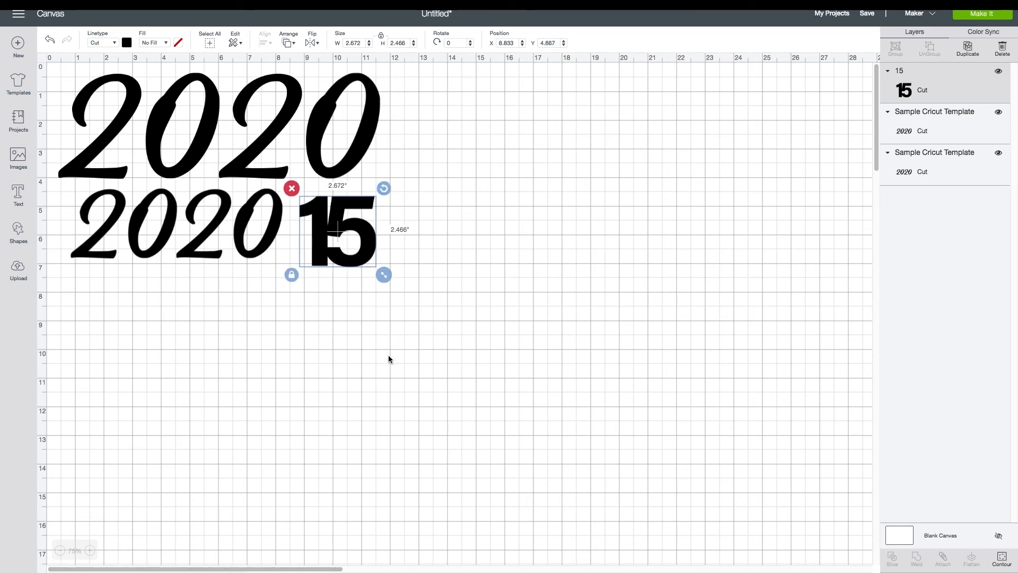
pyautogui.moveTo(360, 262); pyautogui.dragTo(364, 268)
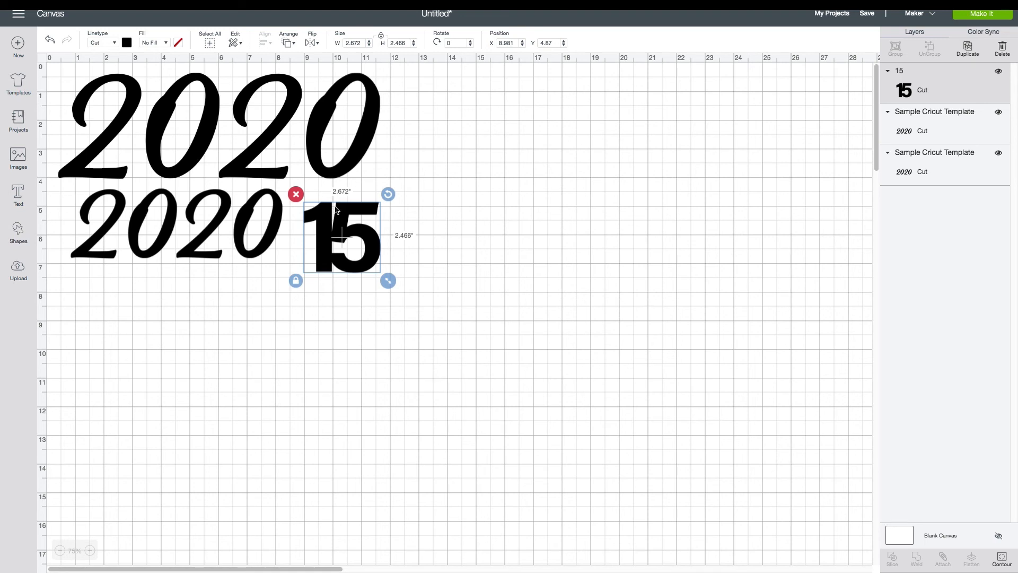
# Move the smaller 2020 slightly down and align the 15 beside it at about X 8.6, Y 5.2, leaving nothing selected
pyautogui.click(250, 253)
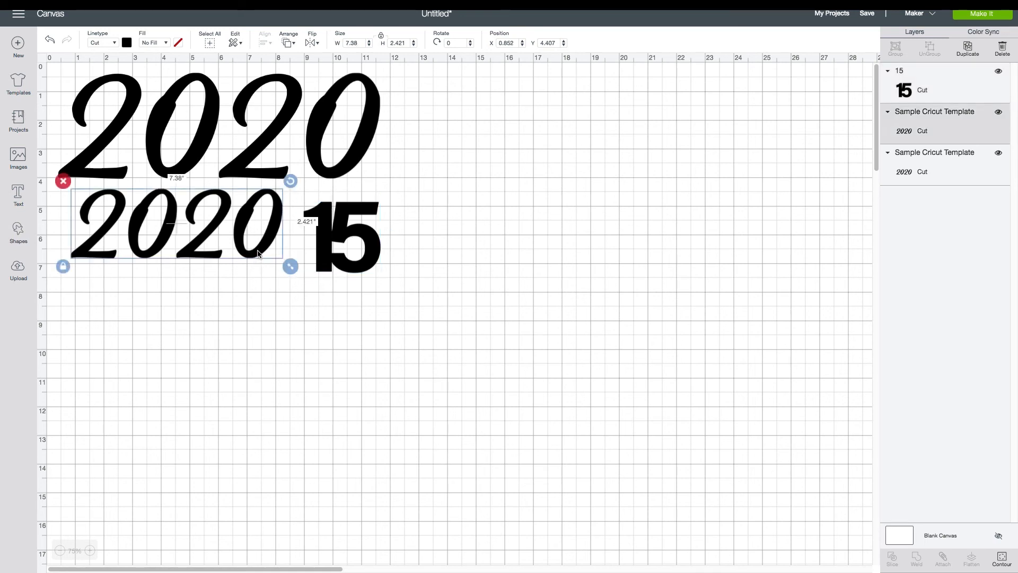
pyautogui.moveTo(258, 253); pyautogui.dragTo(261, 278)
pyautogui.moveTo(373, 269); pyautogui.dragTo(353, 280)
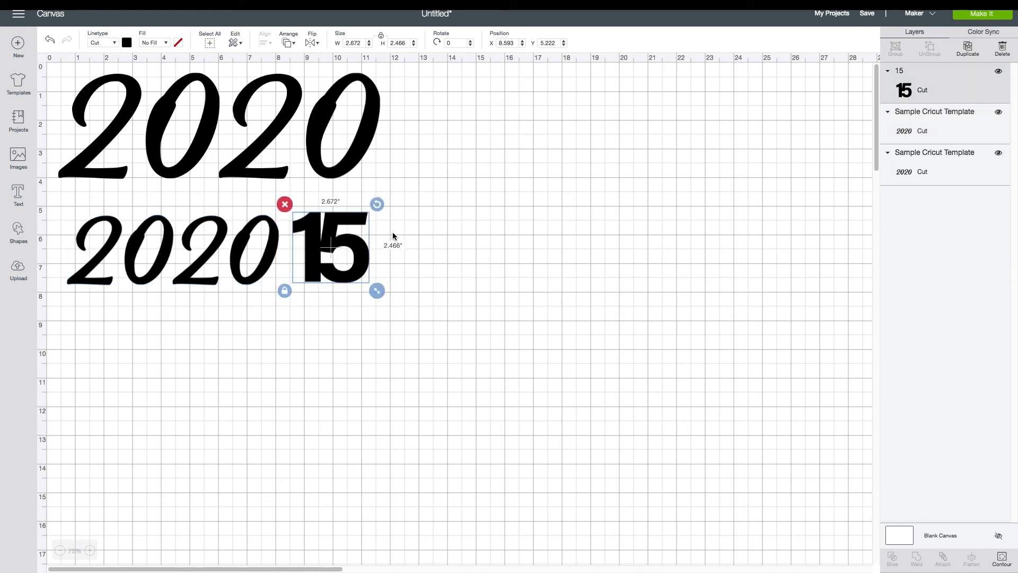
pyautogui.click(539, 249)
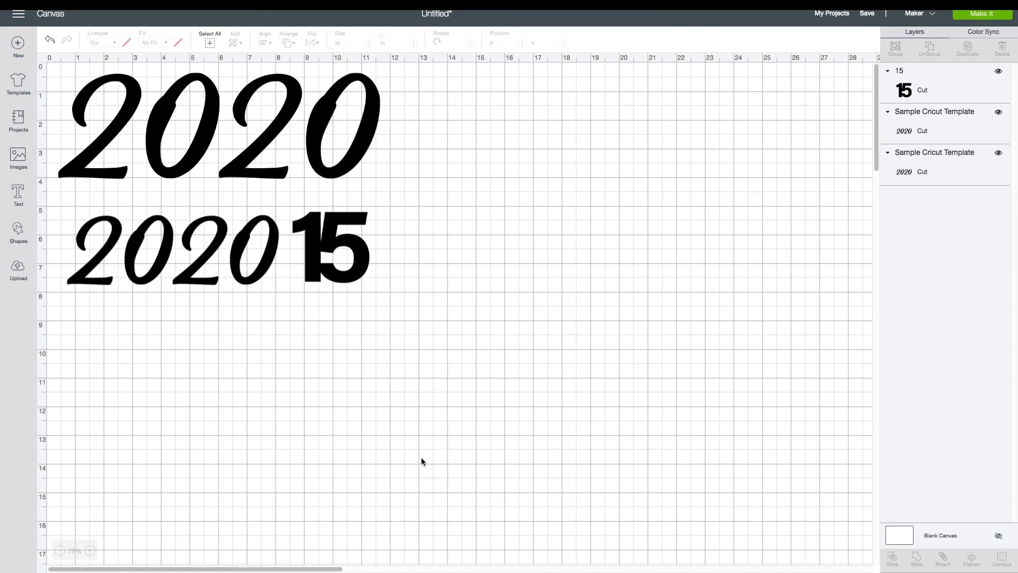
# Prepare the project for cutting and move the smaller 2020 low on the mat and the 15 between both 2020s
pyautogui.click(979, 18)
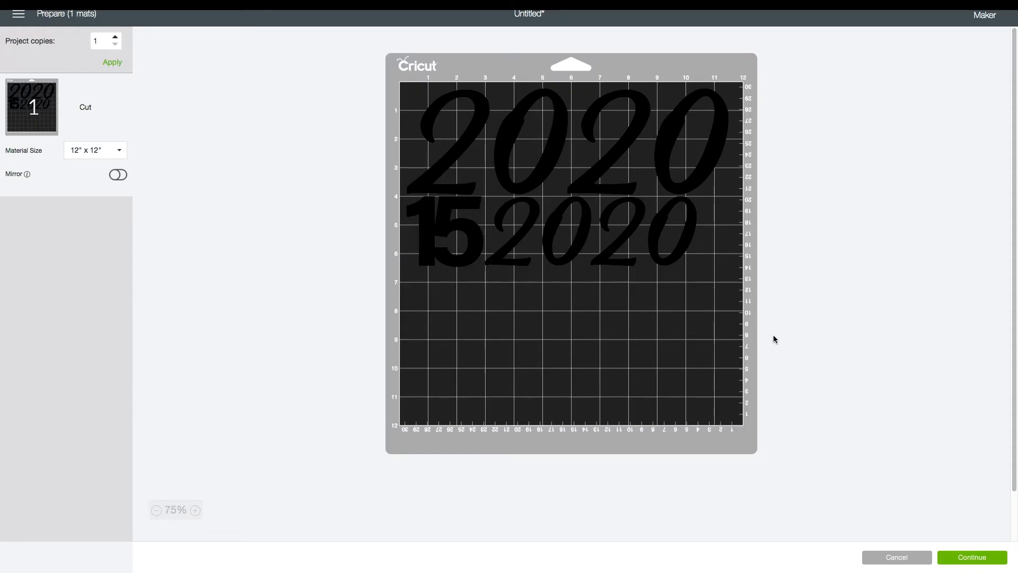
pyautogui.click(549, 238)
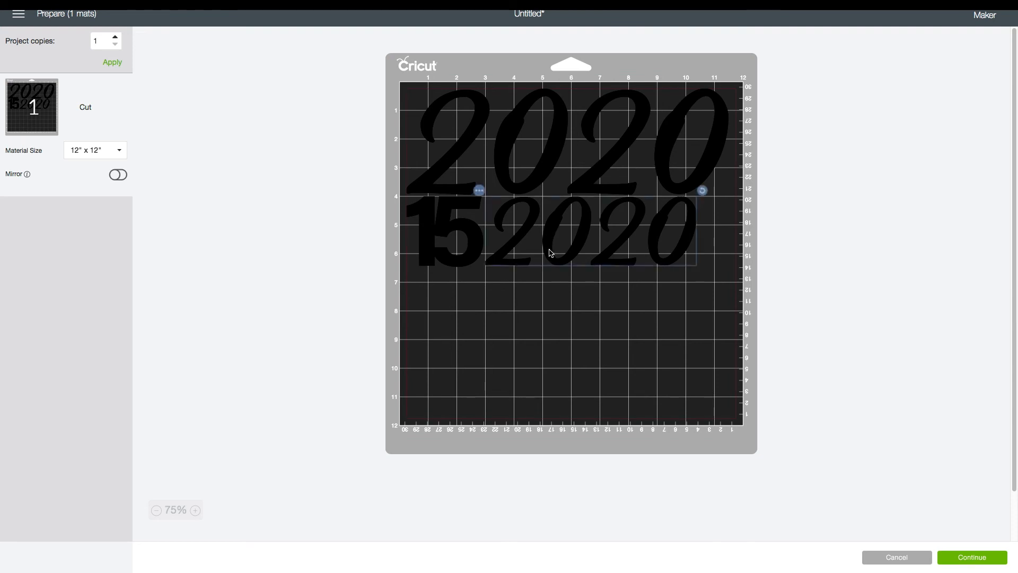
pyautogui.moveTo(550, 253); pyautogui.dragTo(476, 381)
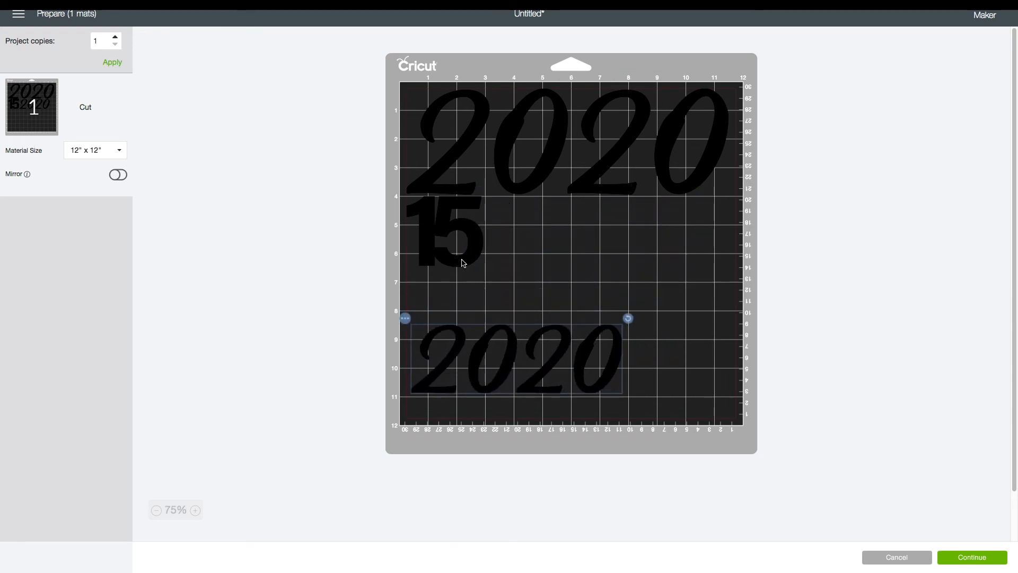
pyautogui.moveTo(462, 262); pyautogui.dragTo(572, 286)
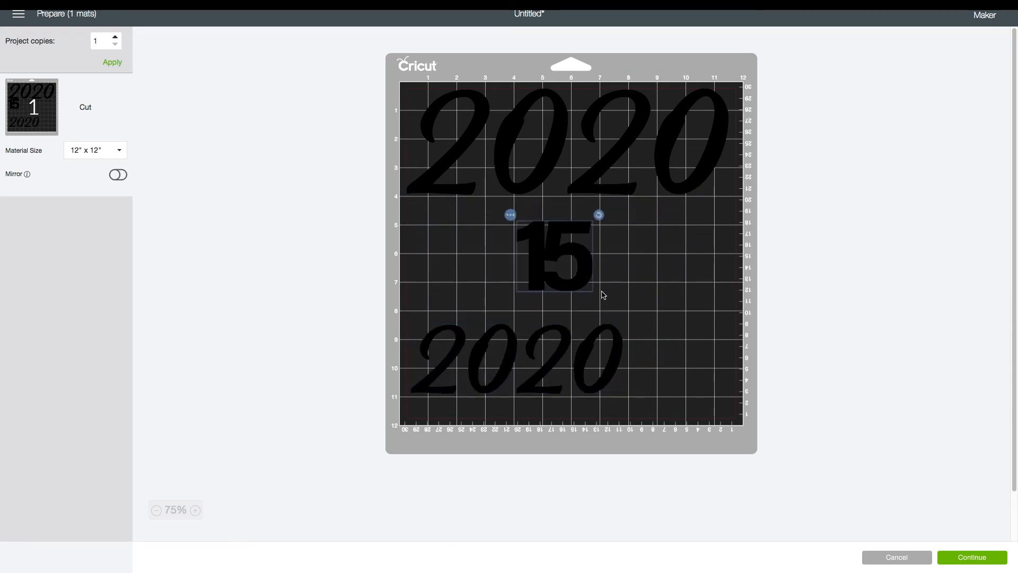
# Hide the 15 on the mat preview, then cancel the preparation to return to the canvas
pyautogui.click(510, 214)
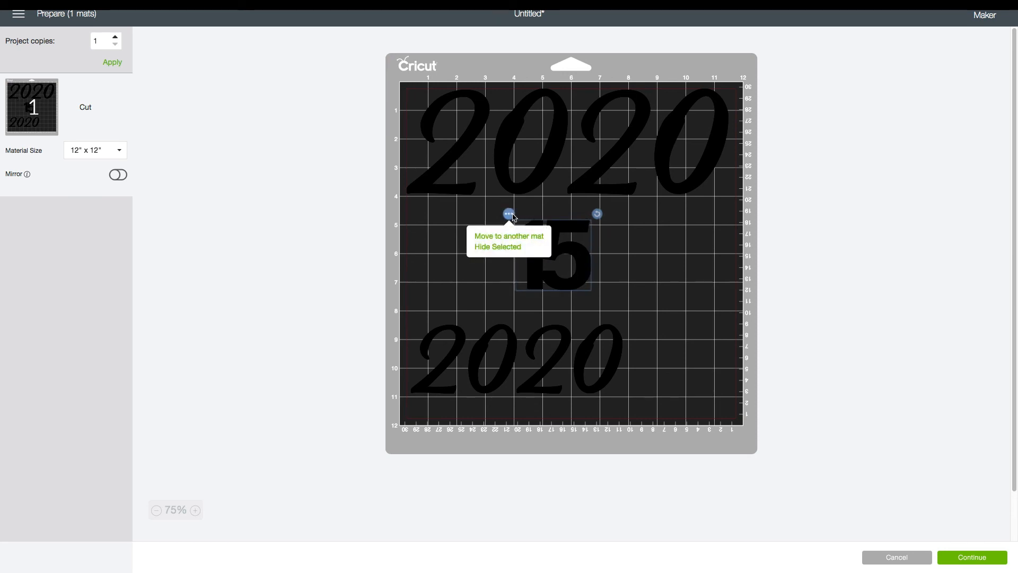
pyautogui.click(500, 247)
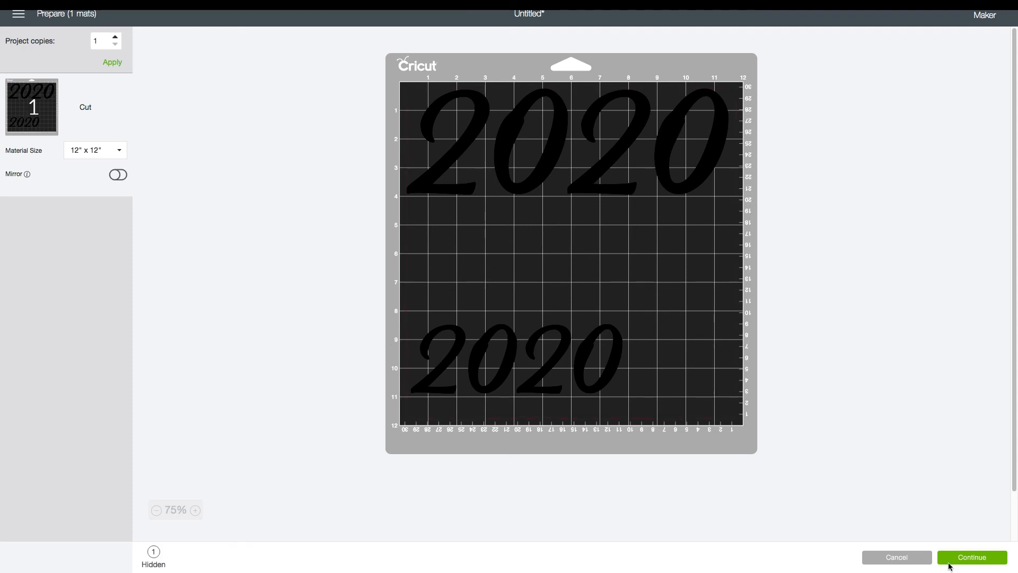
pyautogui.click(920, 558)
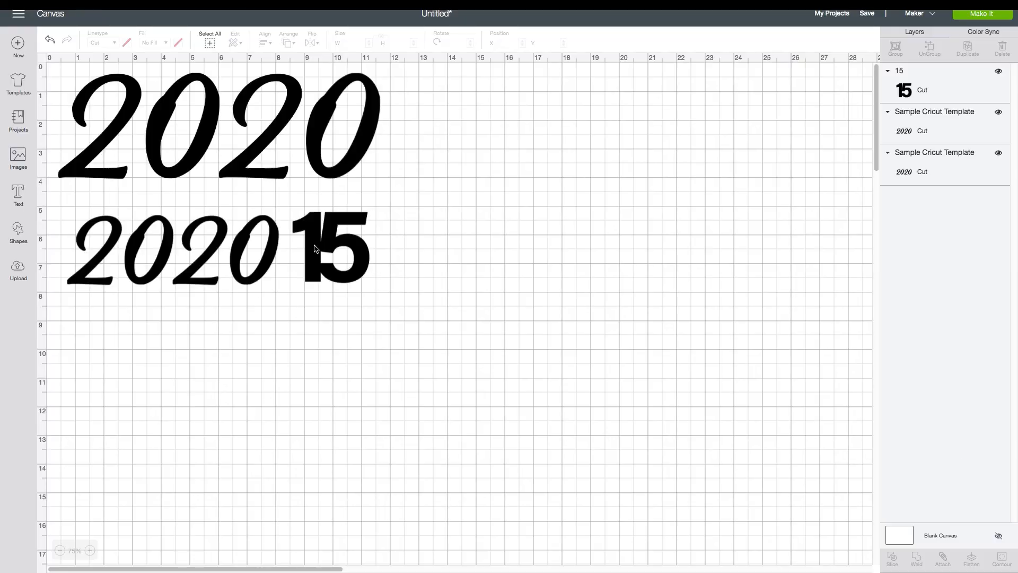
# Enlarge the 15 image beside the smaller 2020 to about 4.8 inches wide and deselect it
pyautogui.click(269, 255)
pyautogui.click(351, 273)
pyautogui.moveTo(378, 296); pyautogui.dragTo(417, 322)
pyautogui.click(701, 160)
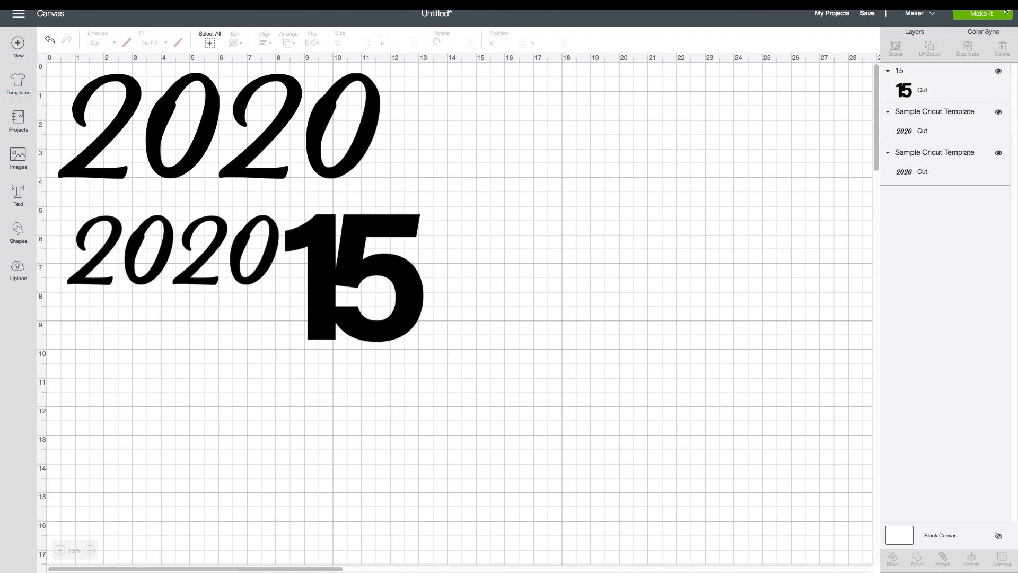
# Prepare the project for cutting again and move the 15 sideways on the mat to span about 3 to 8 inches across
pyautogui.click(982, 13)
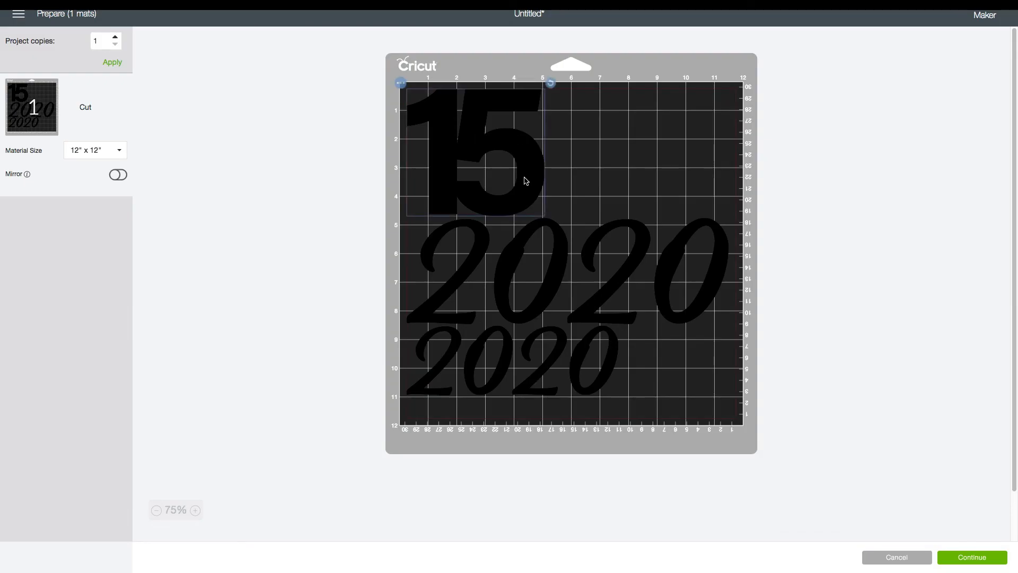
pyautogui.moveTo(527, 177); pyautogui.dragTo(603, 176)
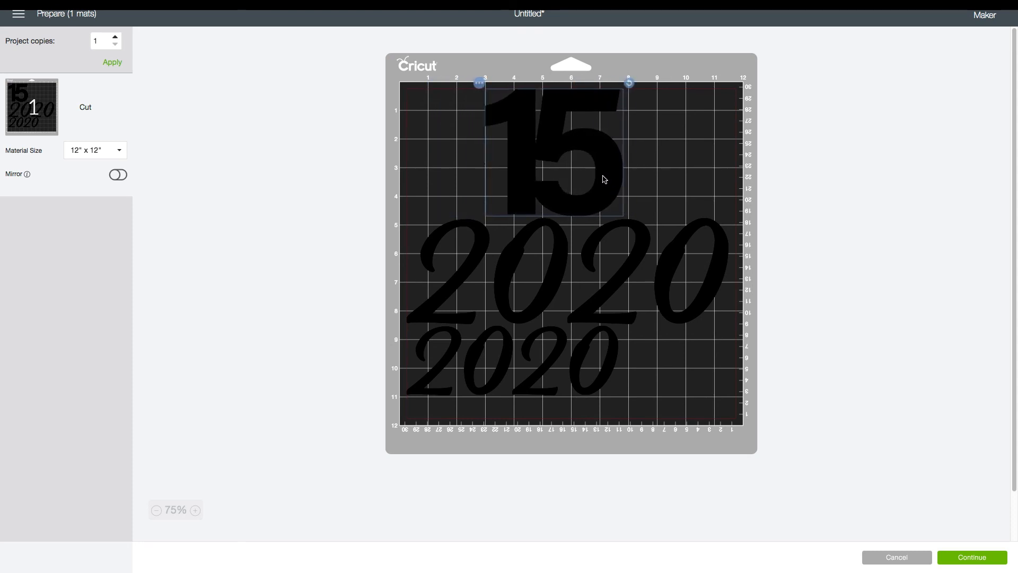
pyautogui.click(681, 192)
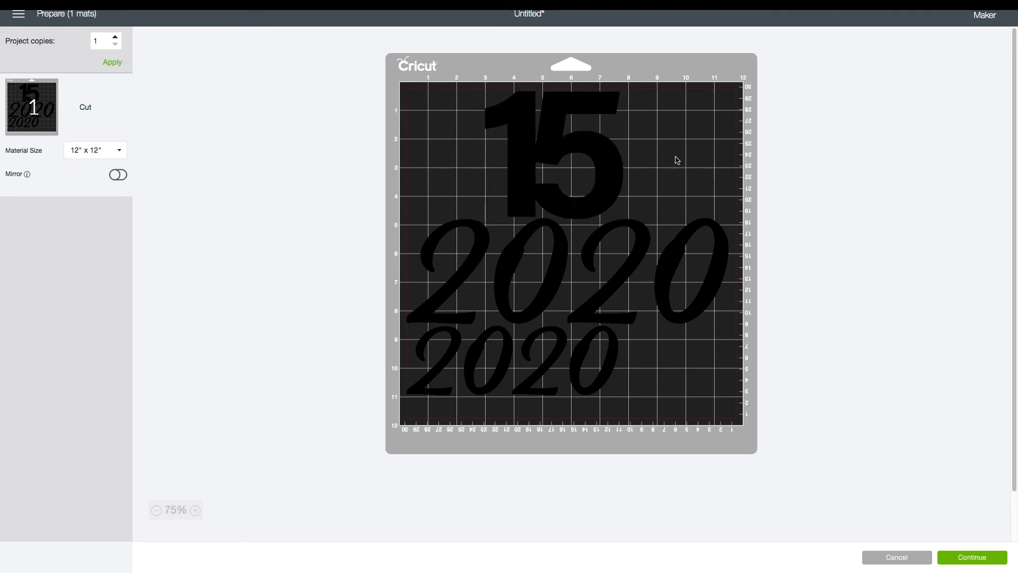
# Center the smaller 2020 beneath the large 2020 on the mat and nudge the 15 slightly downward
pyautogui.click(615, 356)
pyautogui.moveTo(615, 356); pyautogui.dragTo(670, 369)
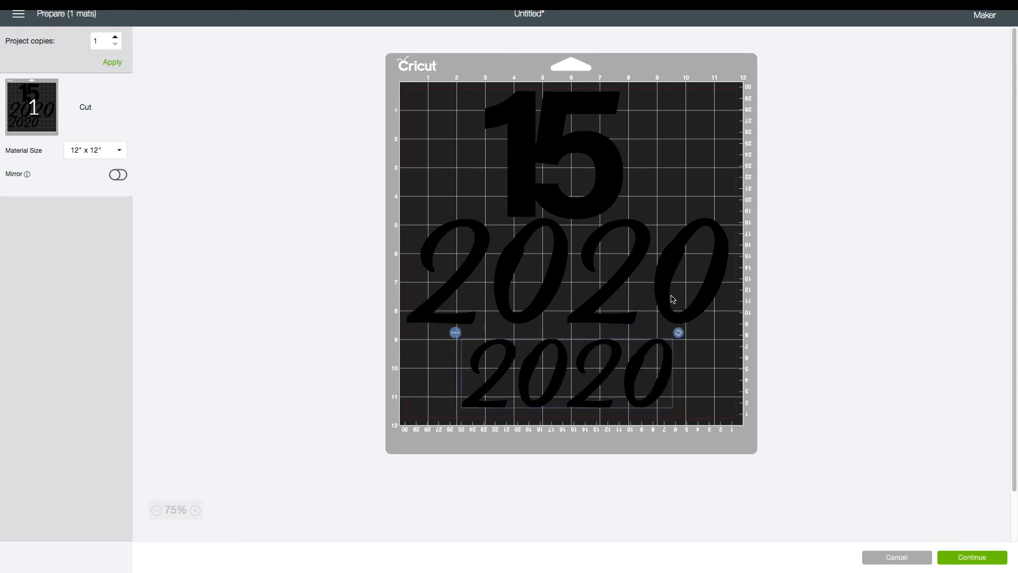
pyautogui.click(611, 303)
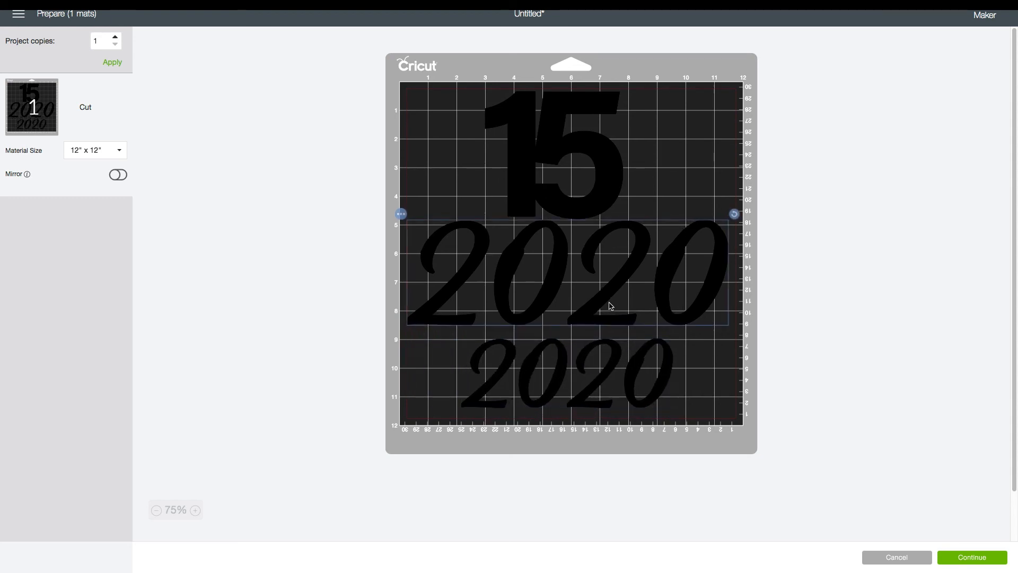
pyautogui.click(795, 283)
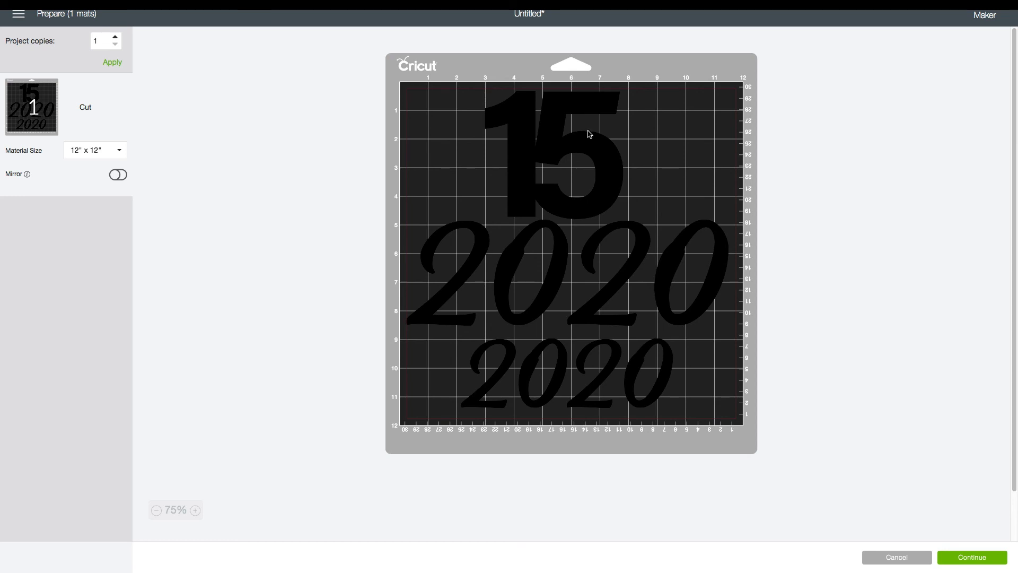
pyautogui.click(591, 105)
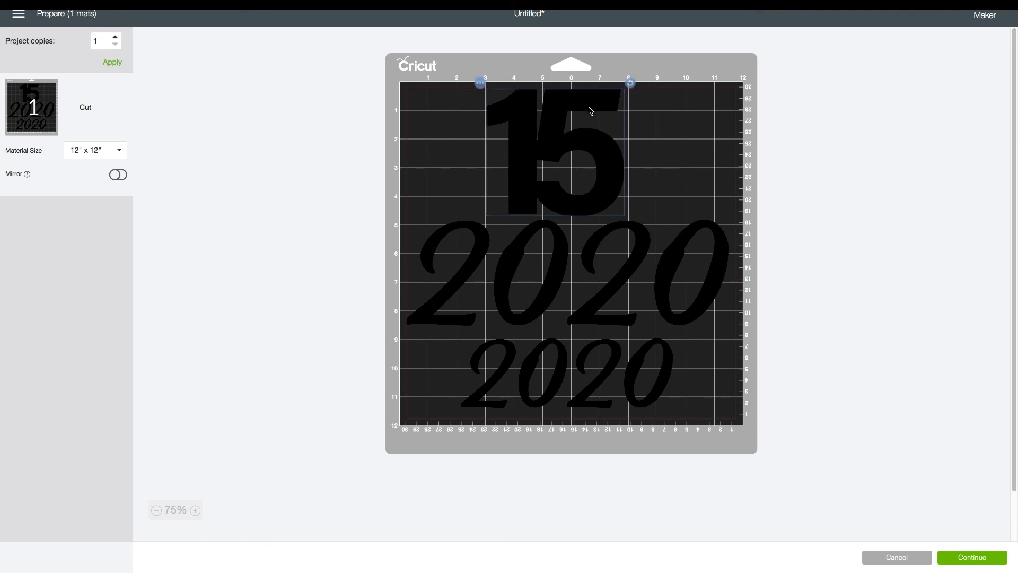
pyautogui.moveTo(587, 131); pyautogui.dragTo(589, 135)
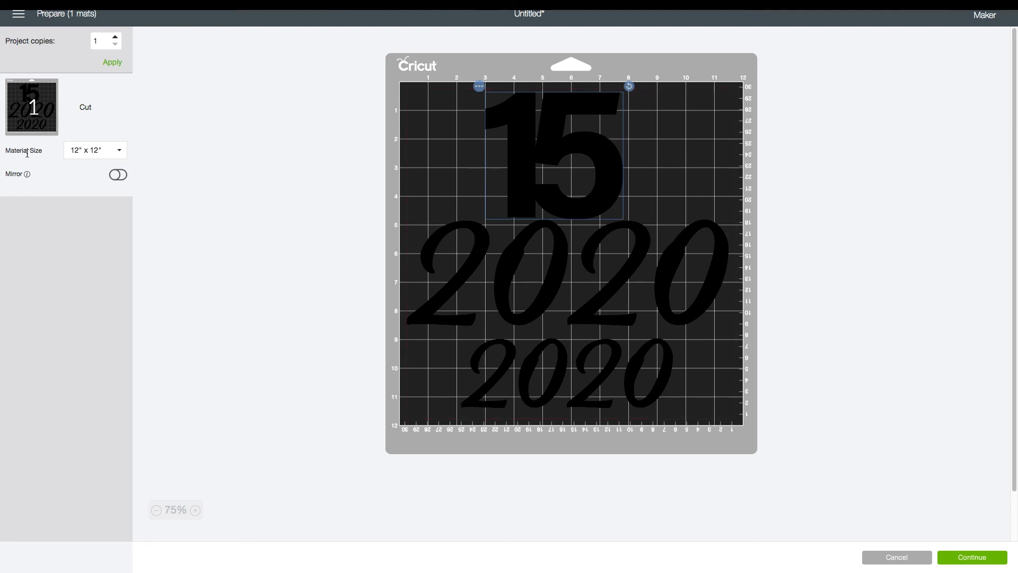
# Set the mat's material size to 12" x 24" and look over the full length of the mat preview
pyautogui.click(112, 152)
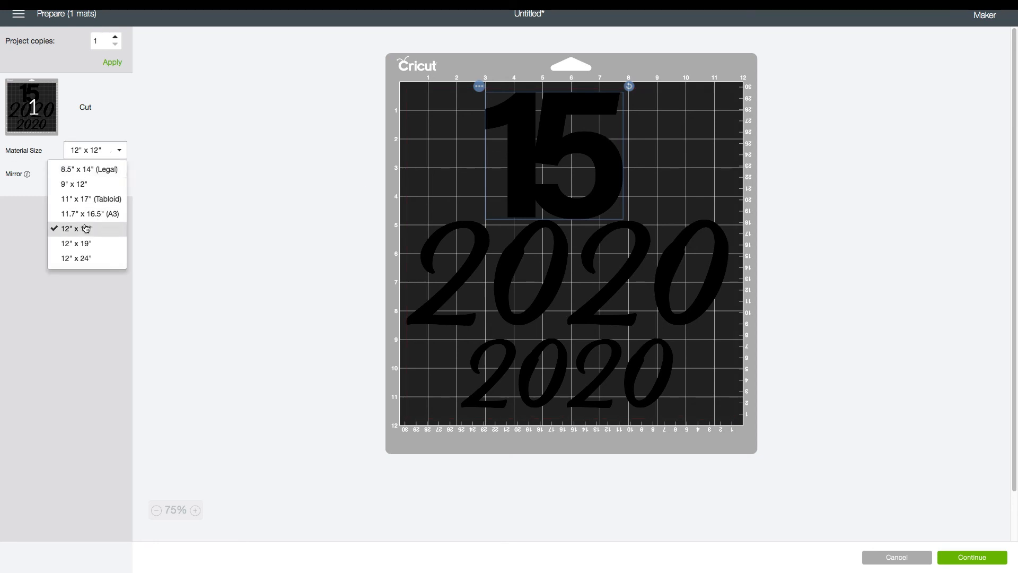
pyautogui.click(93, 259)
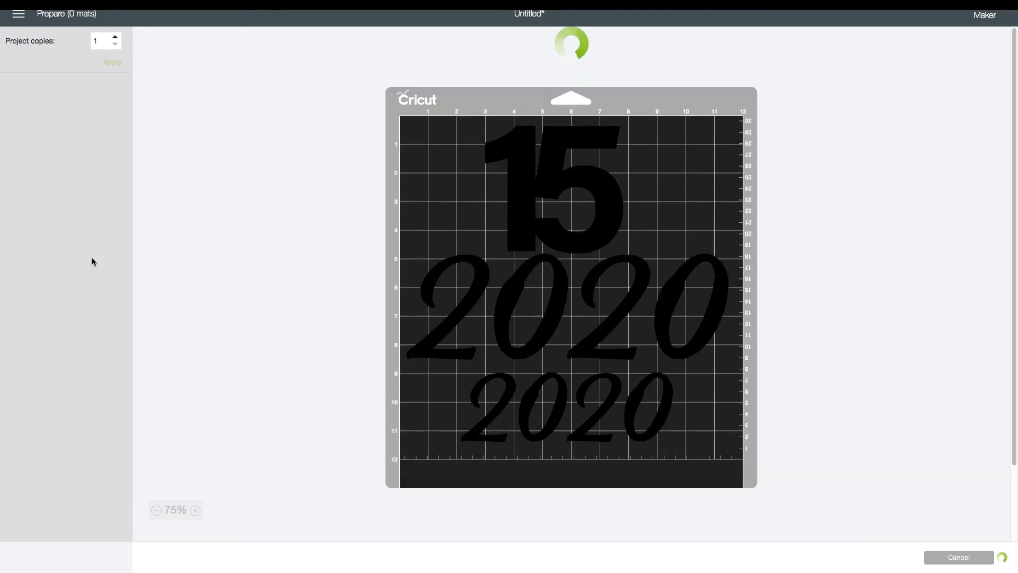
pyautogui.scroll(-5, 753, 440)
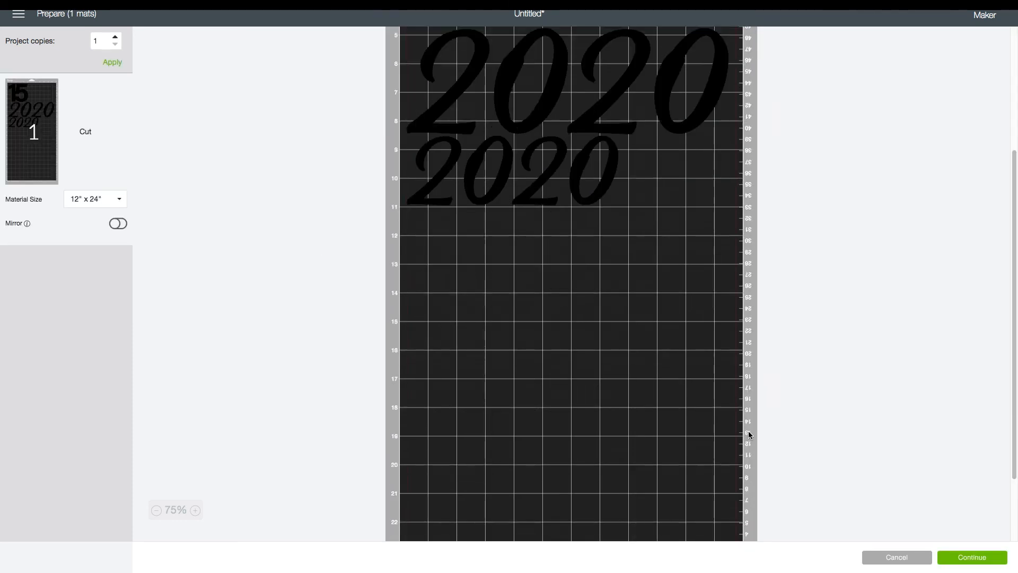
pyautogui.scroll(5, 583, 318)
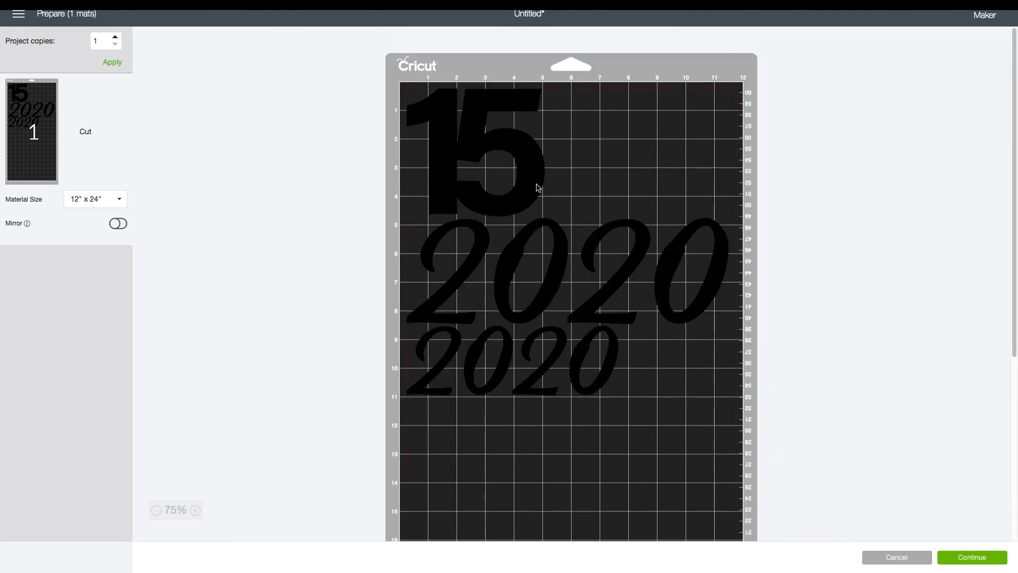
pyautogui.scroll(-2, 664, 343)
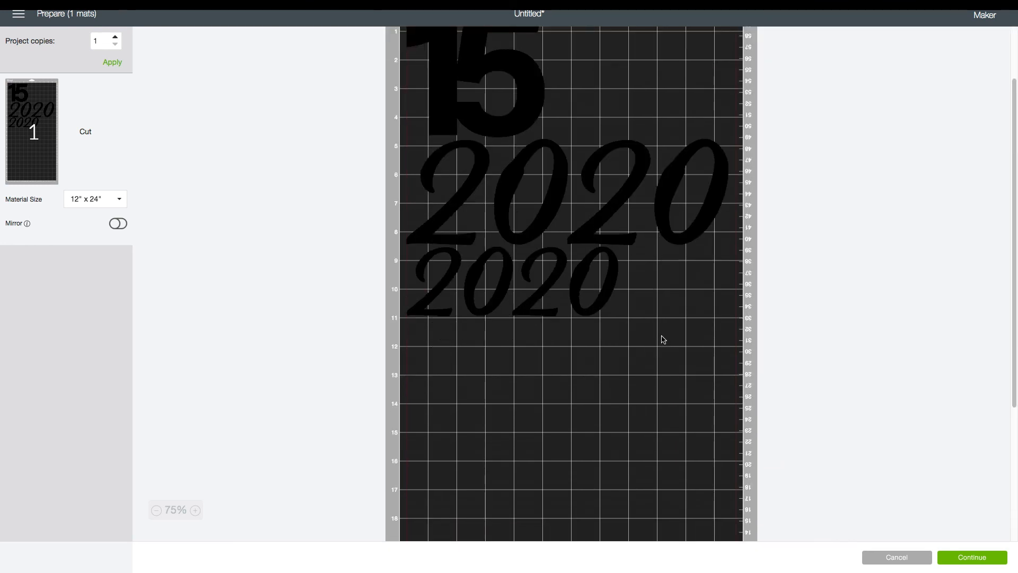
pyautogui.scroll(-2, 662, 340)
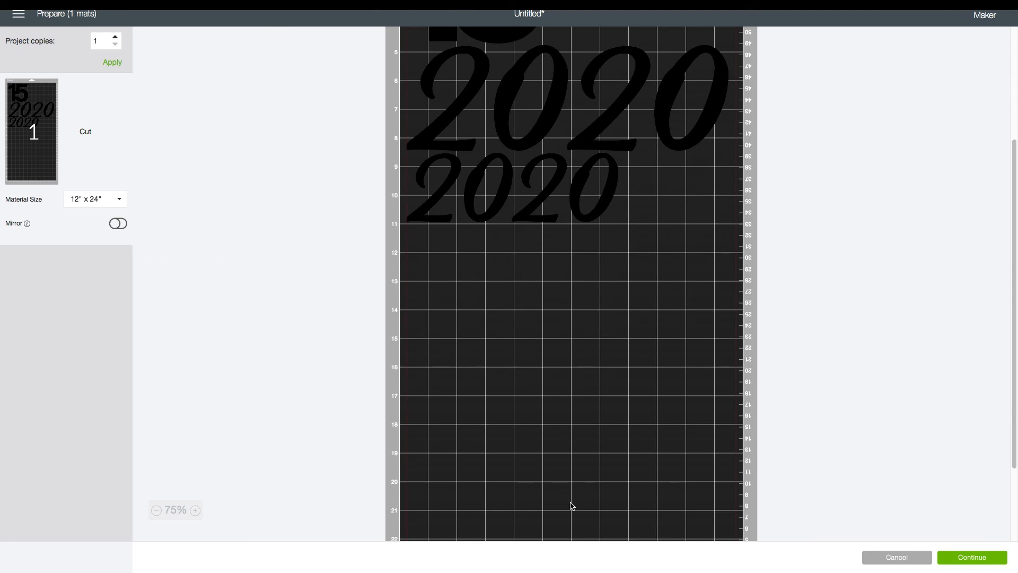
pyautogui.scroll(-3, 598, 453)
pyautogui.scroll(6, 597, 453)
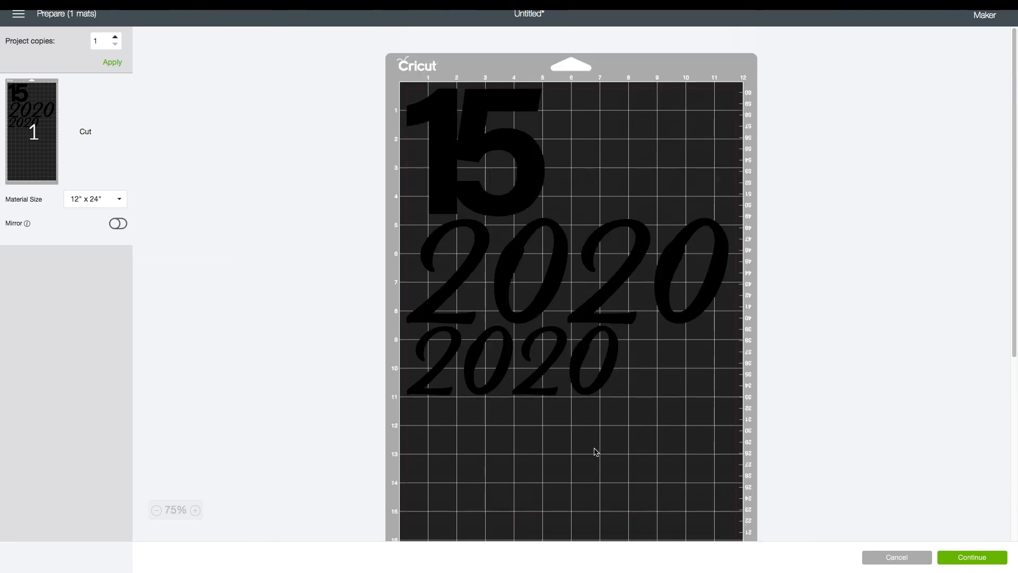
pyautogui.scroll(-6, 595, 452)
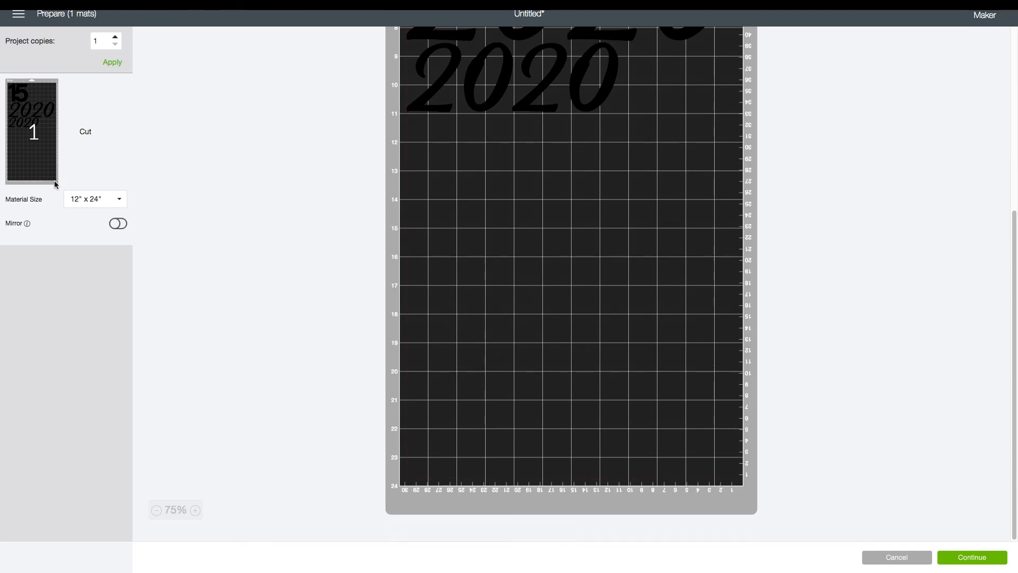
# Return the mat's material size to 12" x 12"
pyautogui.click(111, 205)
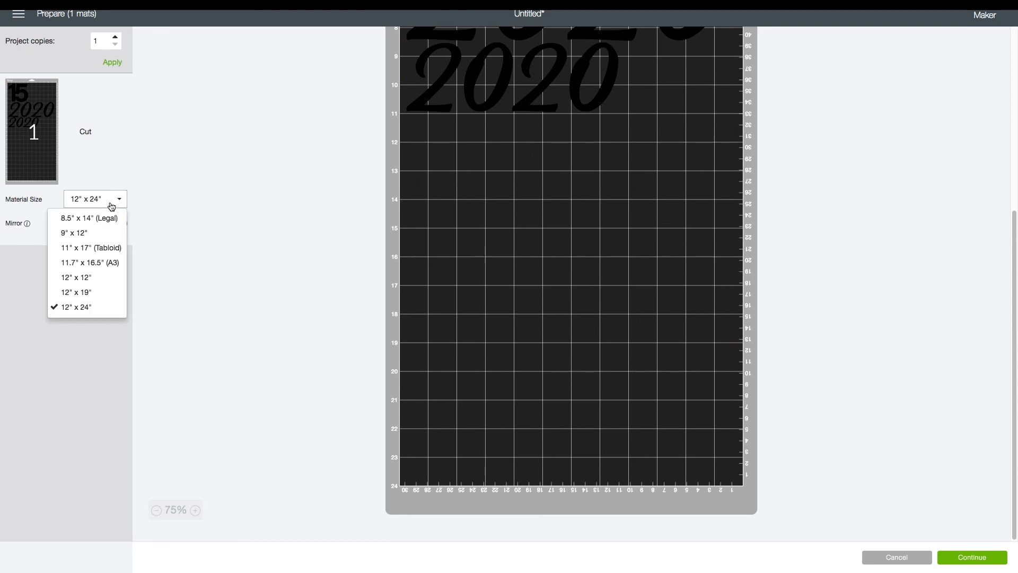
pyautogui.click(106, 281)
pyautogui.scroll(2, 657, 334)
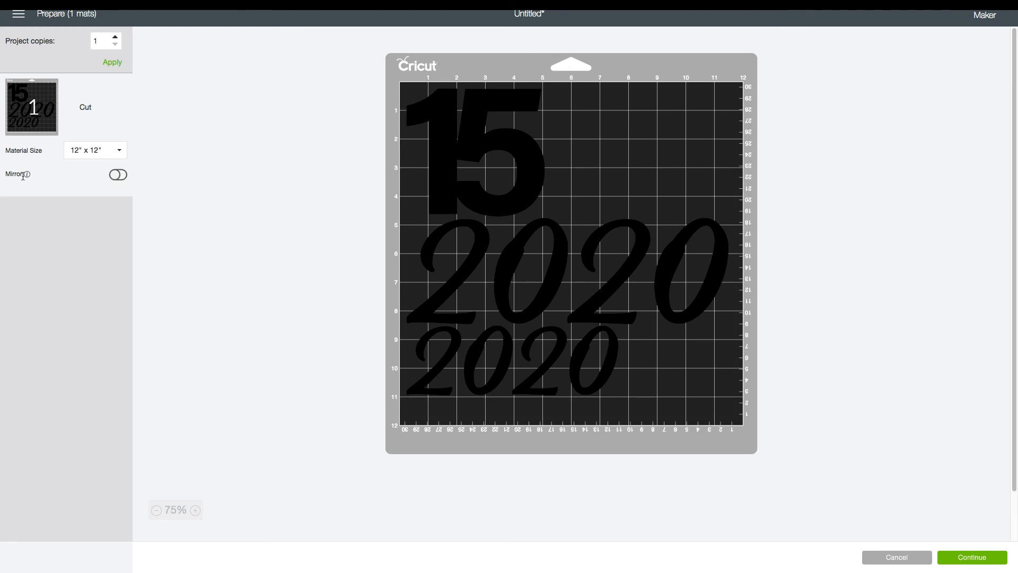
# Turn on mirroring for the 12" x 12" mat and continue to the make stage
pyautogui.click(119, 174)
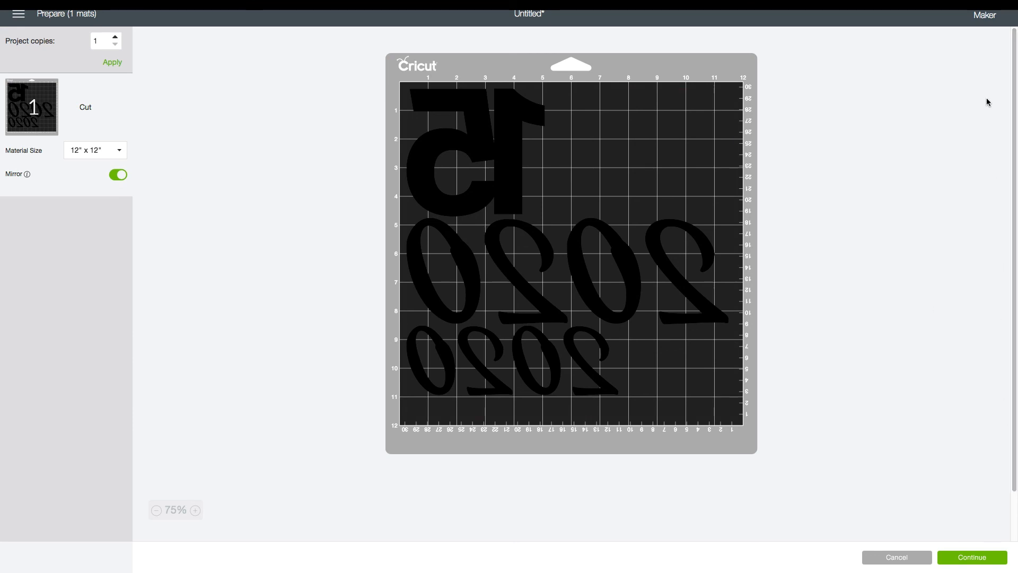
pyautogui.click(991, 558)
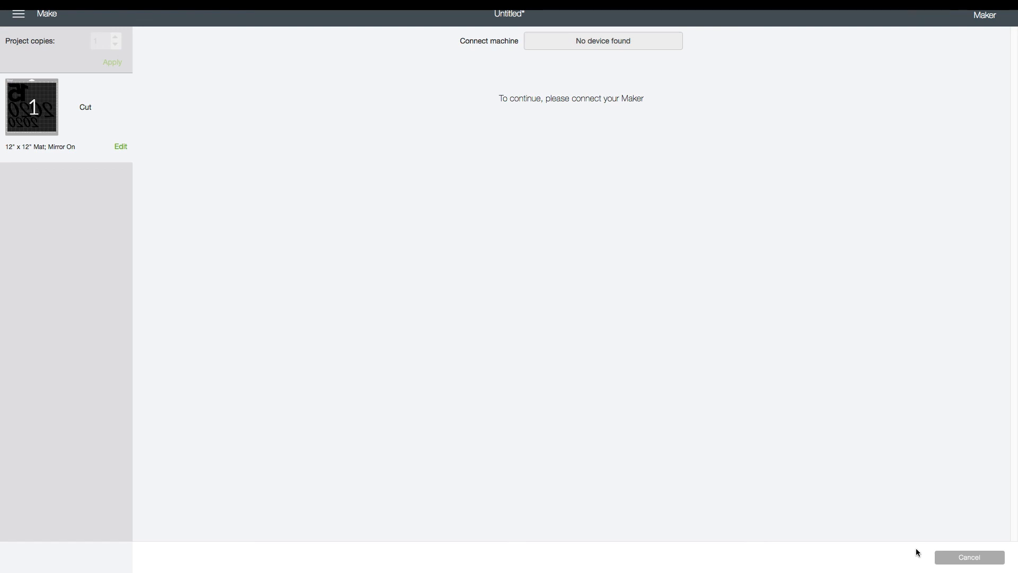
# Cancel the cut and confirm leaving the make stage
pyautogui.click(956, 561)
pyautogui.click(555, 31)
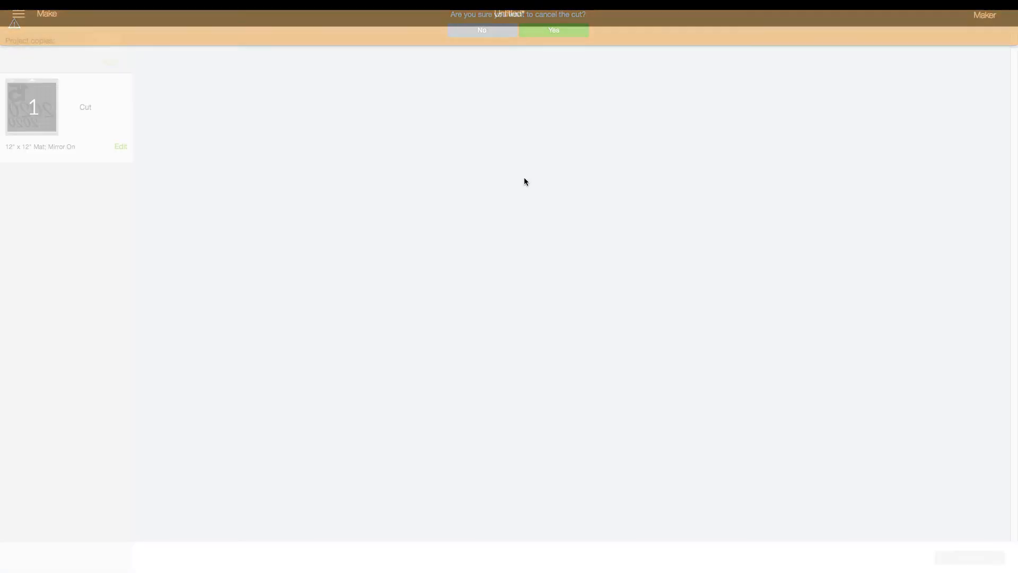